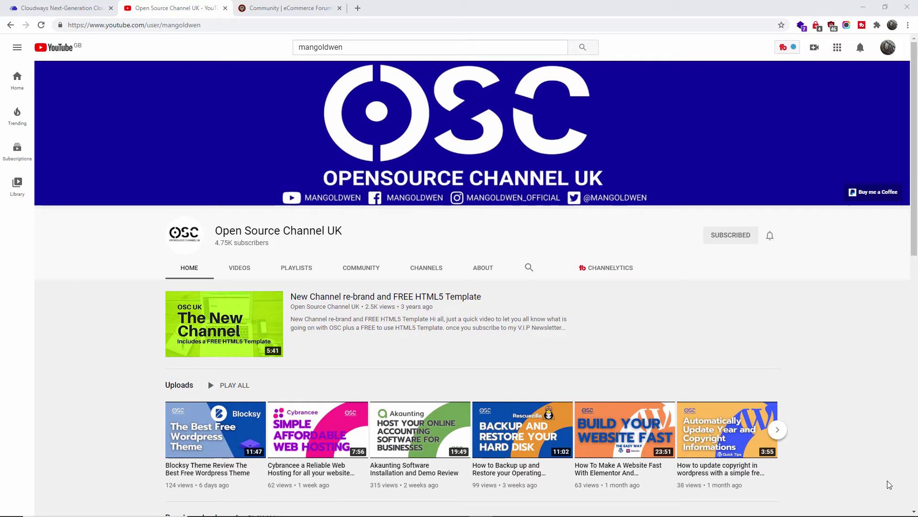
# Switch to the Magento Community Hub browser tab.
pyautogui.click(328, 5)
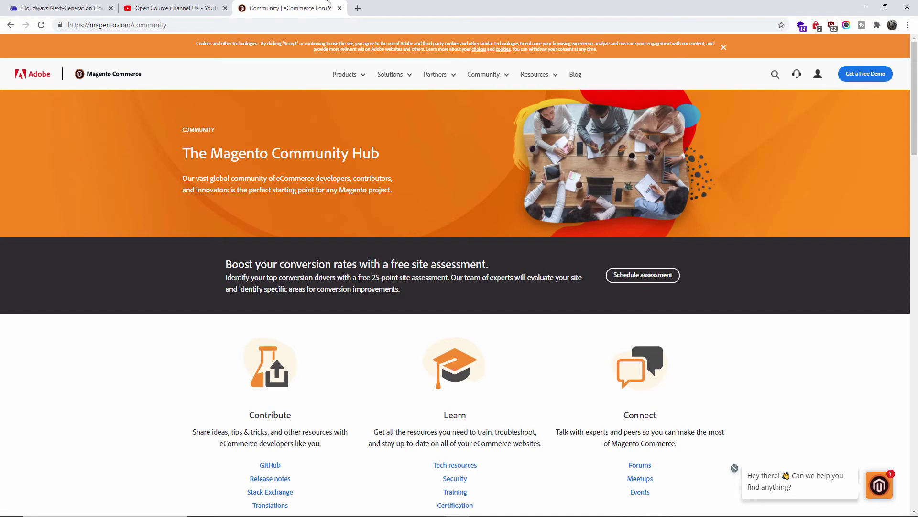
# Visit the Open Source Channel UK tab, then return to the Magento Community Hub page.
pyautogui.click(200, 4)
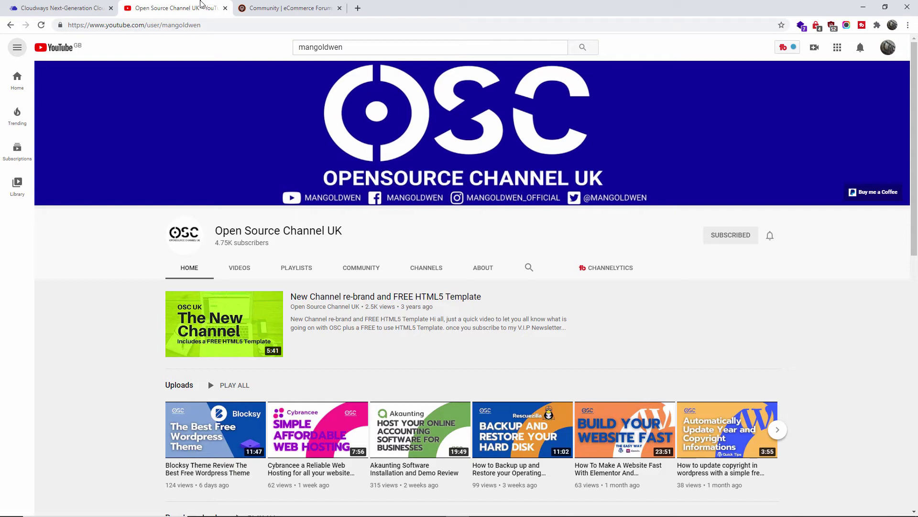
pyautogui.click(251, 6)
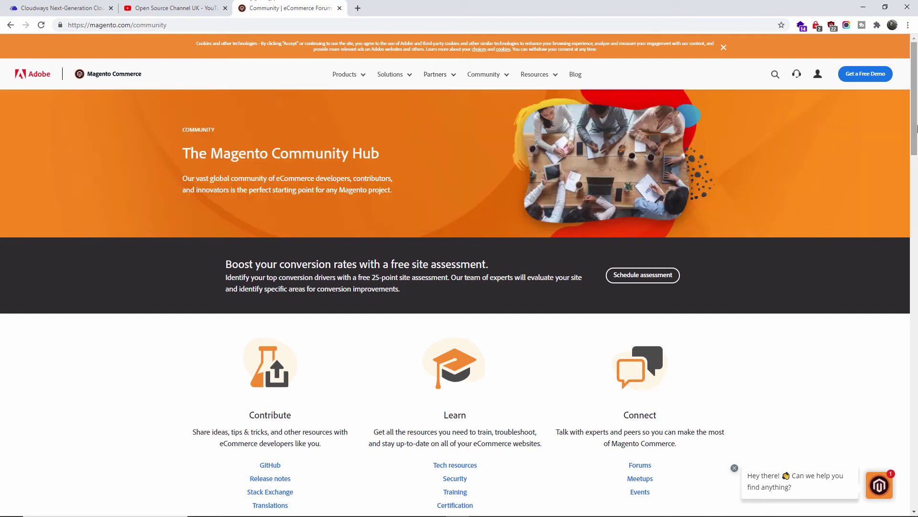
pyautogui.scroll(-1, 916, 134)
pyautogui.moveTo(915, 150); pyautogui.dragTo(916, 249)
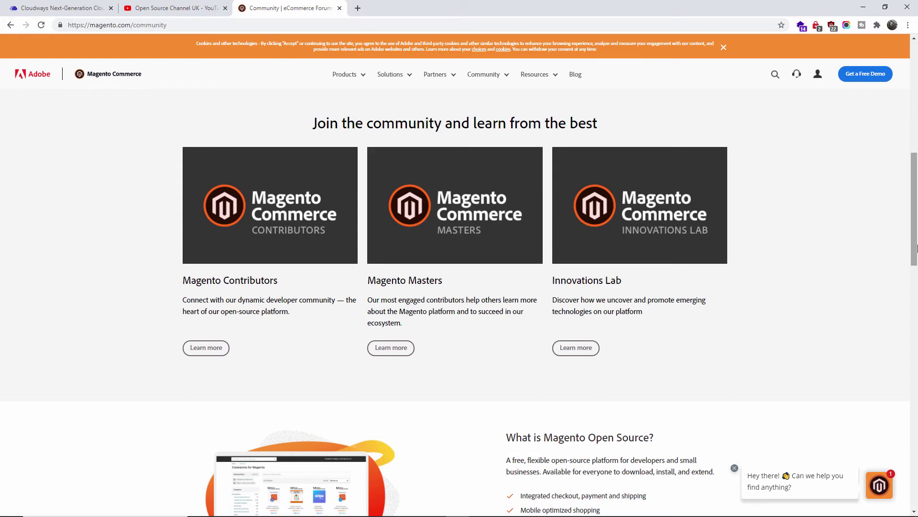
# On the Cloudways servers page, start a new managed application and pick Magento 2.4.0 (with Elasticsearch).
pyautogui.click(84, 3)
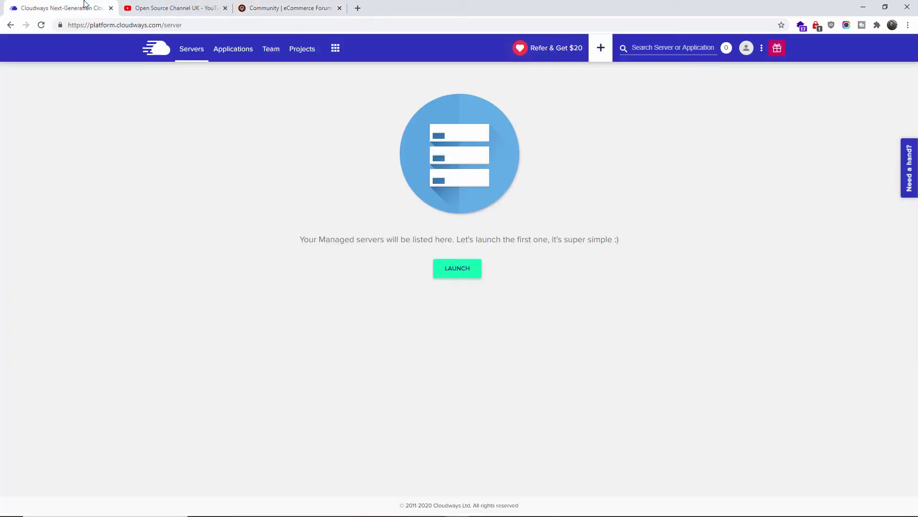
pyautogui.click(454, 282)
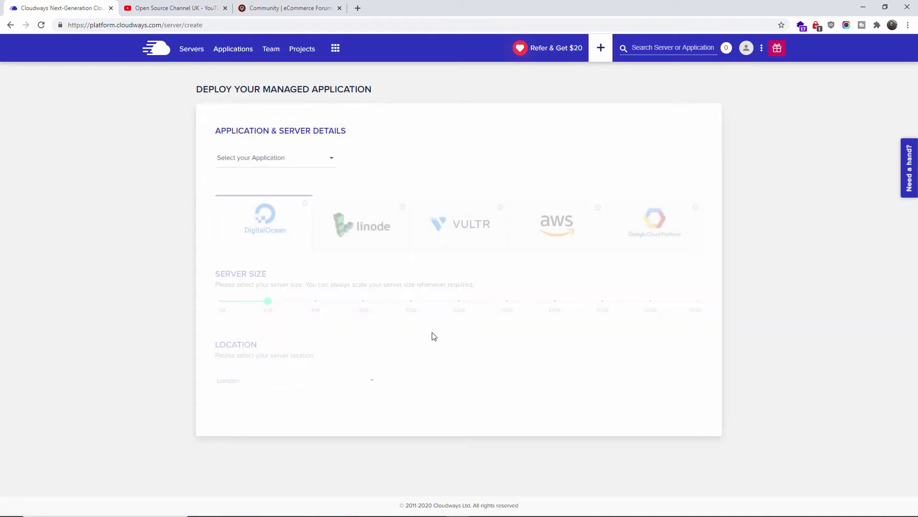
pyautogui.click(279, 164)
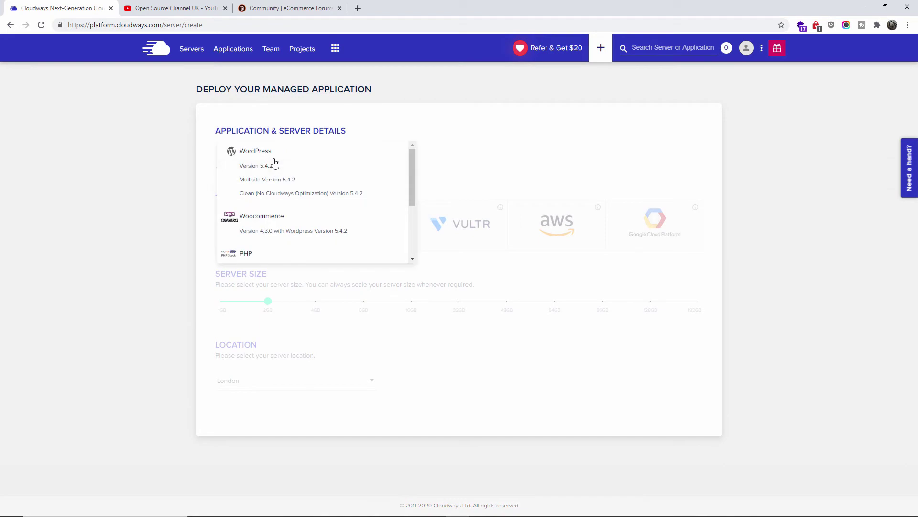
pyautogui.moveTo(414, 170); pyautogui.dragTo(421, 238)
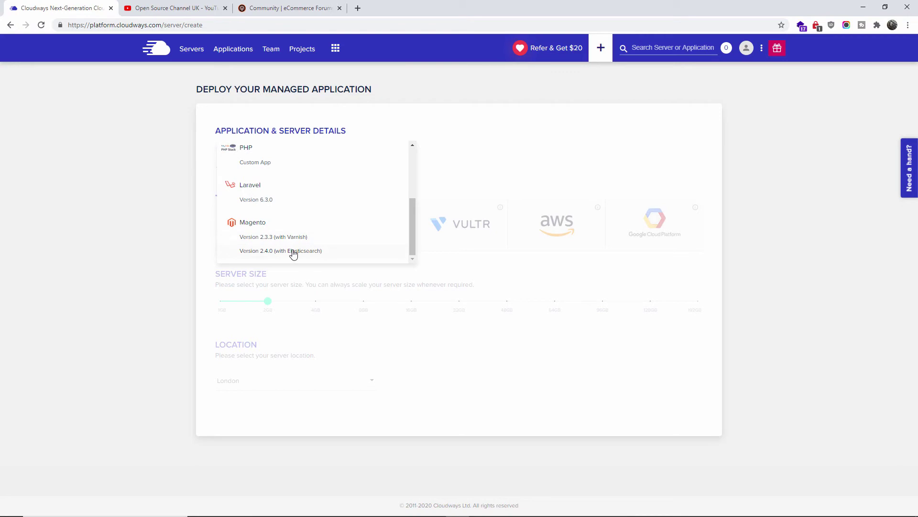
pyautogui.click(293, 251)
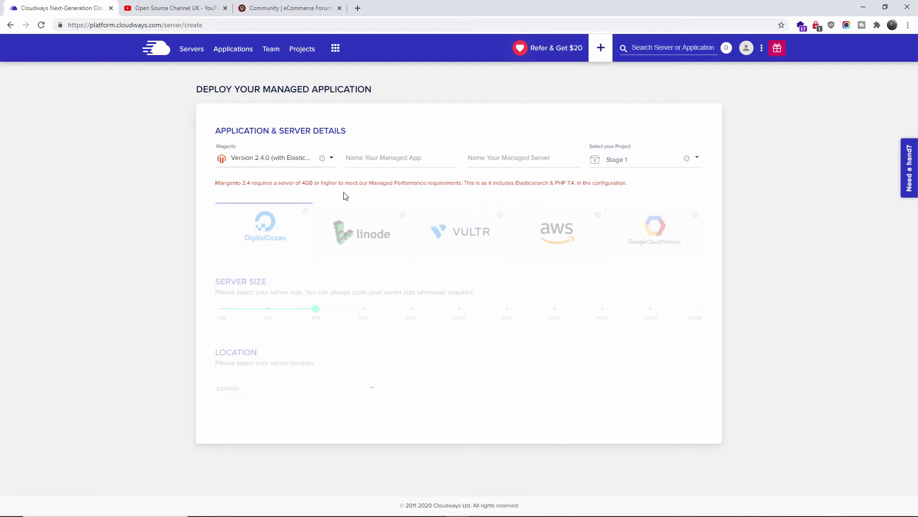
# Briefly try Magento 2.3.3 with Varnish, then reselect Magento 2.4.0 (with Elasticsearch).
pyautogui.click(302, 165)
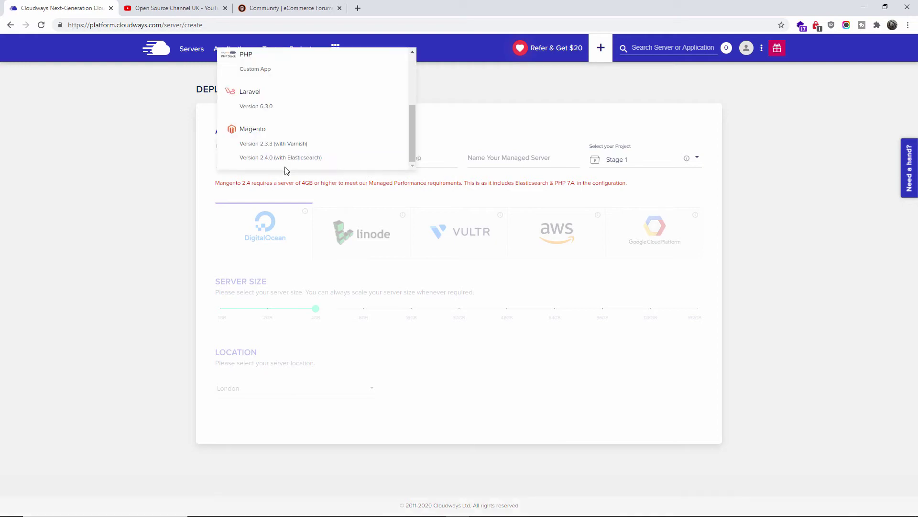
pyautogui.click(290, 148)
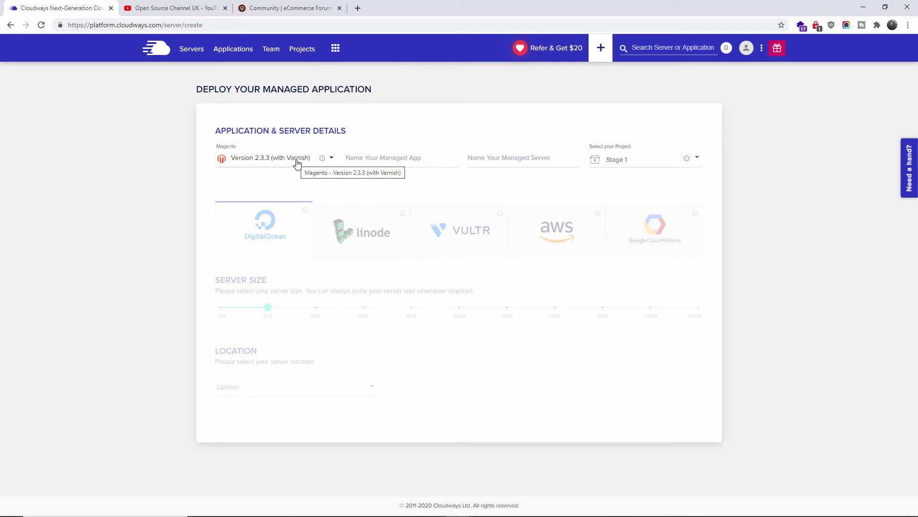
pyautogui.click(297, 163)
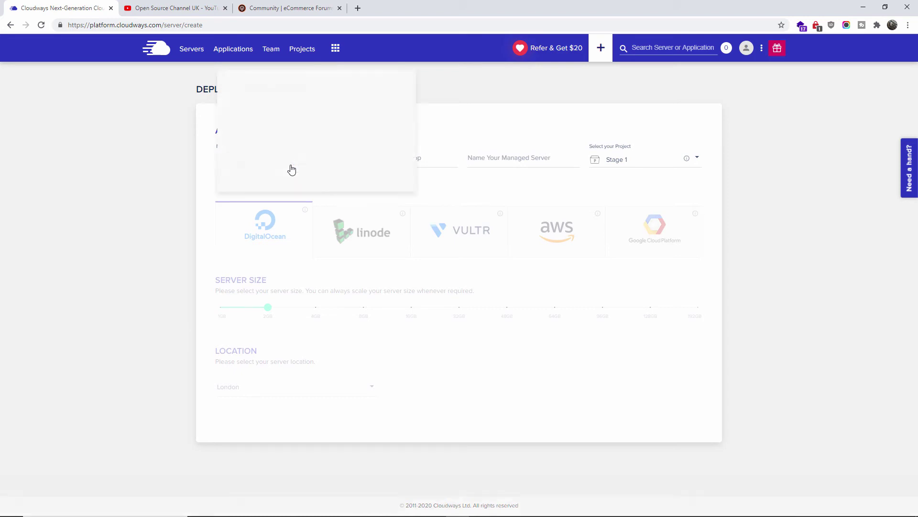
pyautogui.click(270, 181)
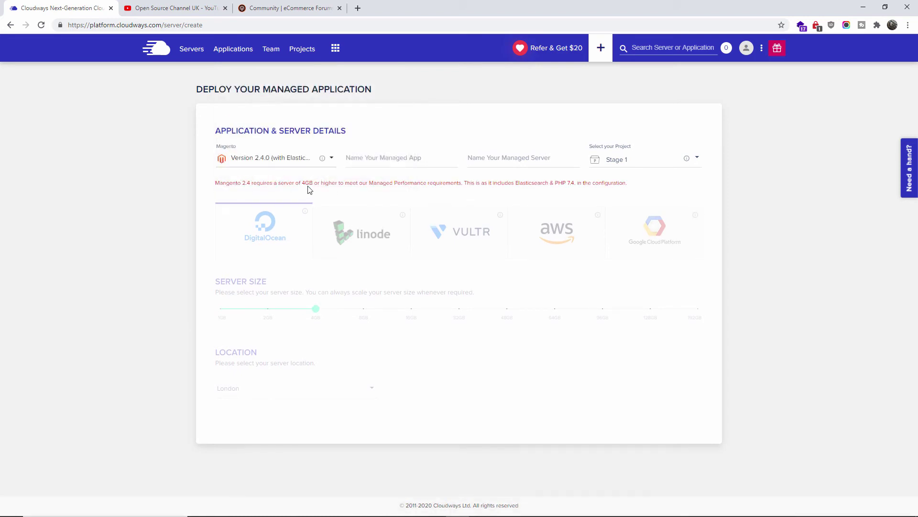
# Enter 'My Store' as the managed app name and 'magento' as the server name.
pyautogui.click(404, 159)
pyautogui.write('My S')
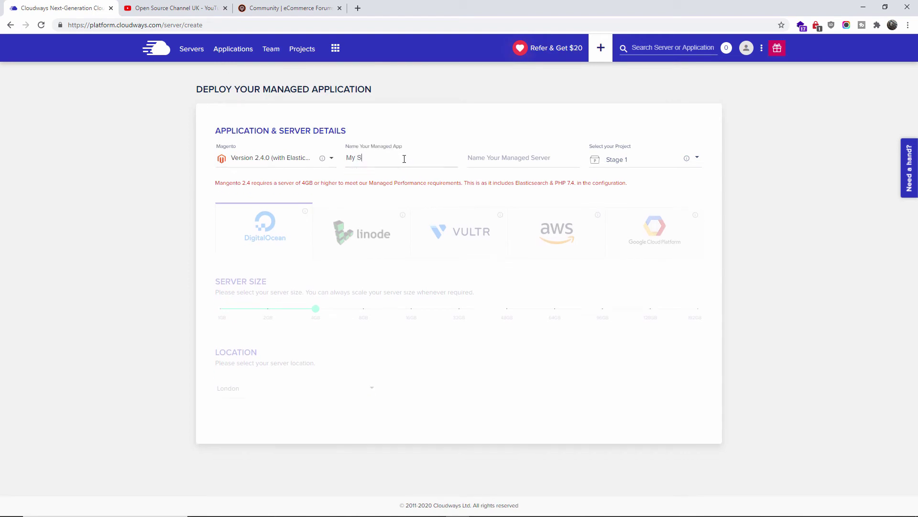
pyautogui.write('tore')
pyautogui.click(508, 161)
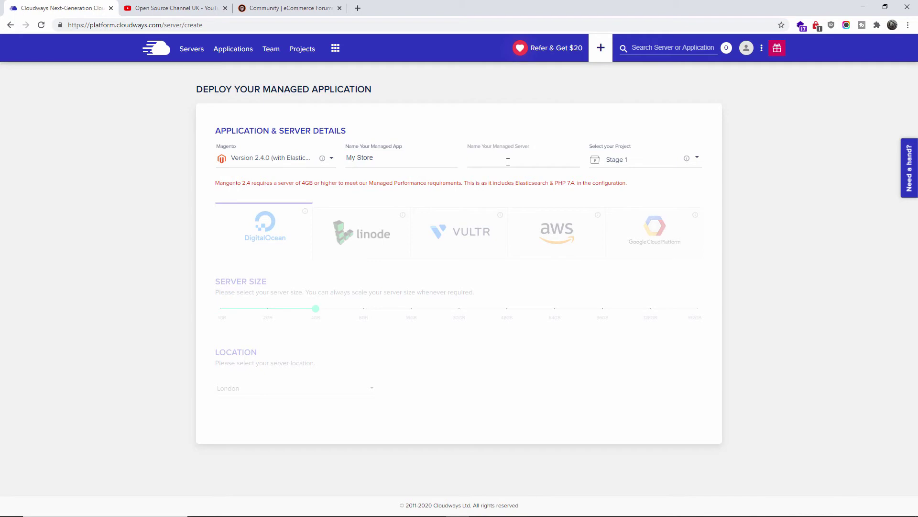
pyautogui.write('magento')
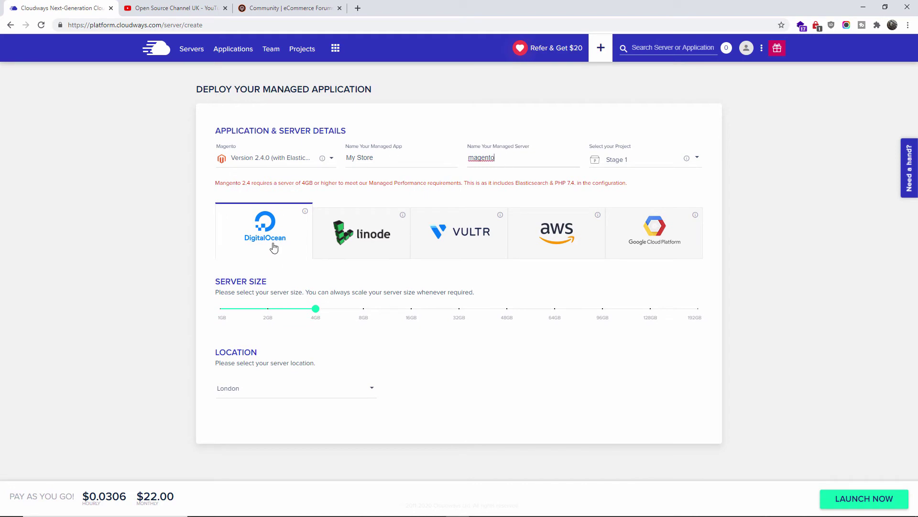
# Compare Linode, Vultr, AWS and Google Cloud, then settle on DigitalOcean in London.
pyautogui.click(370, 238)
pyautogui.click(487, 237)
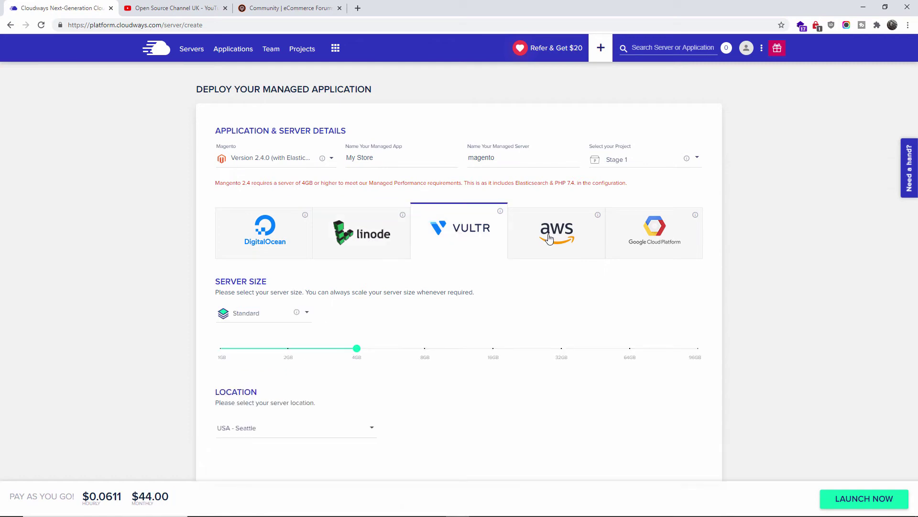
pyautogui.click(549, 239)
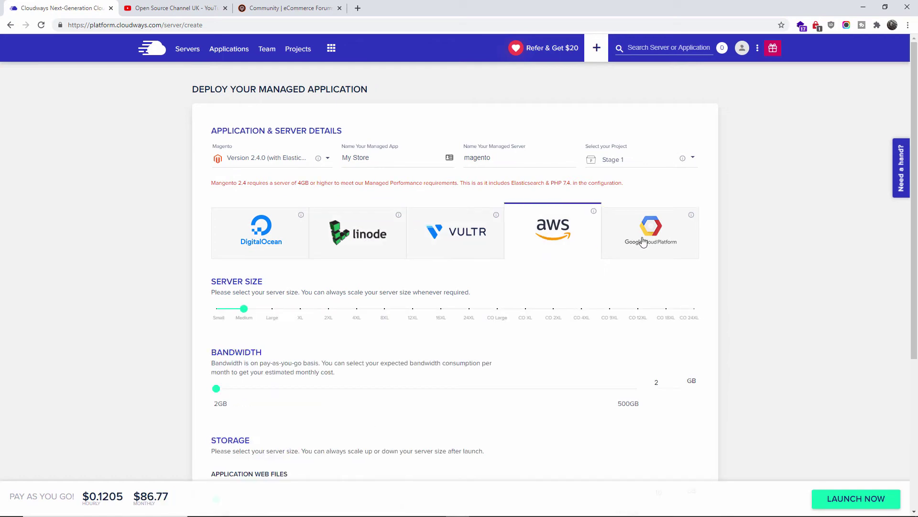
pyautogui.click(644, 242)
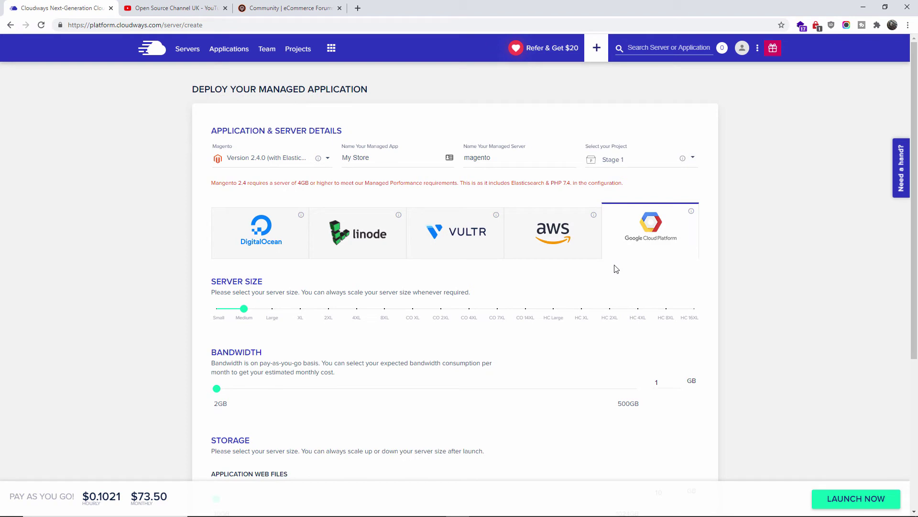
pyautogui.click(263, 245)
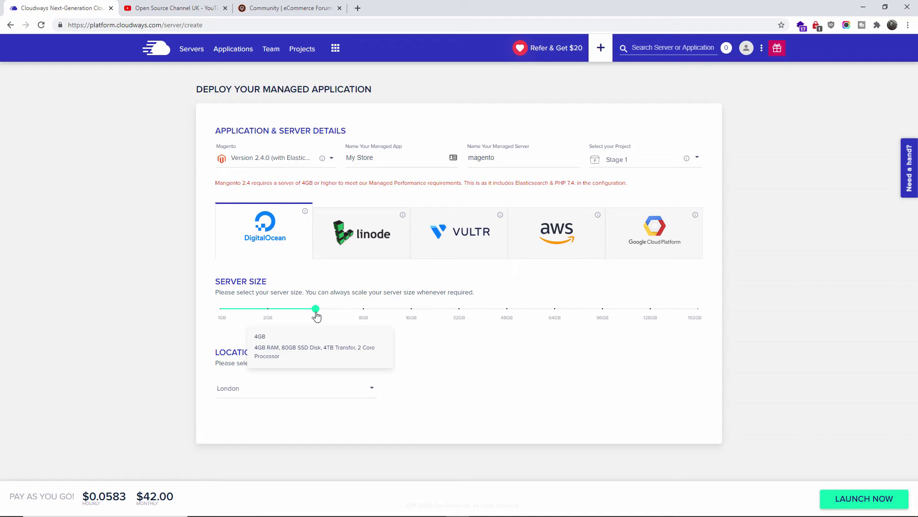
pyautogui.click(221, 392)
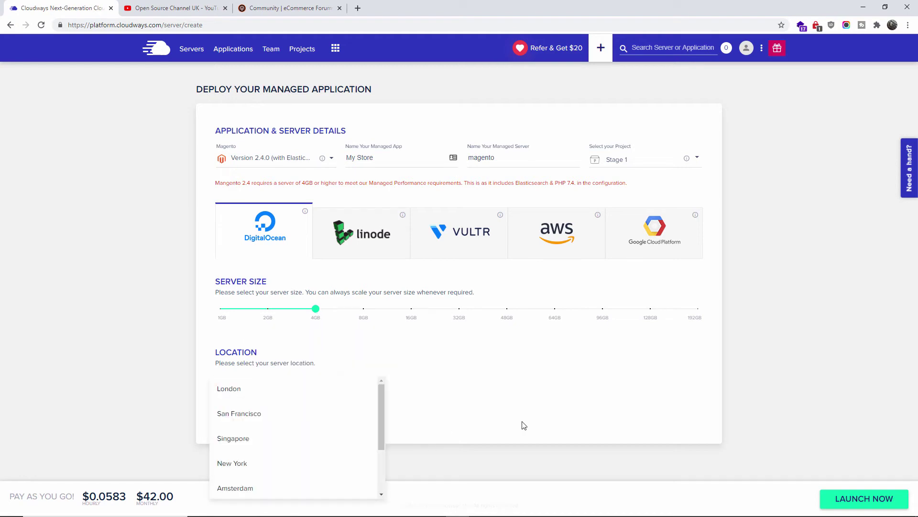
pyautogui.click(251, 393)
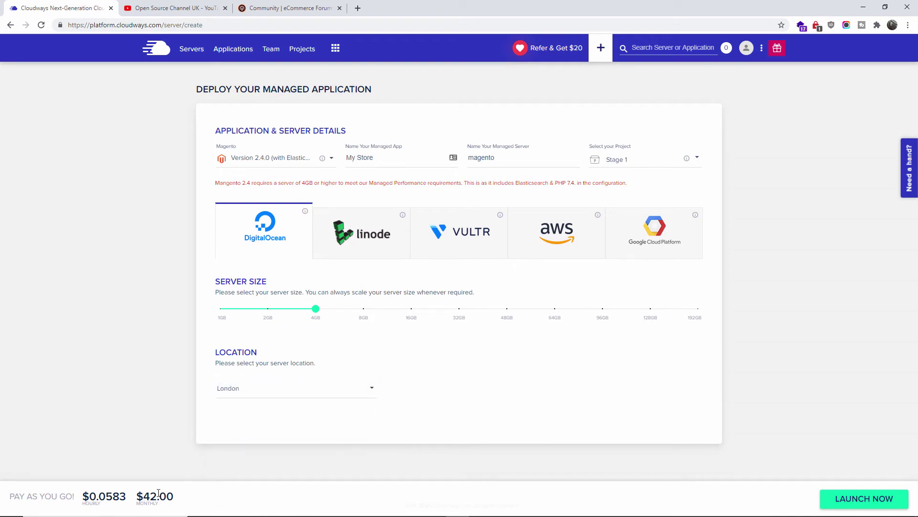
# Point out the $42.00 monthly price and reselect Magento 2.4.0 (with Elasticsearch) after trying 2.3.3.
pyautogui.moveTo(143, 497); pyautogui.dragTo(197, 501)
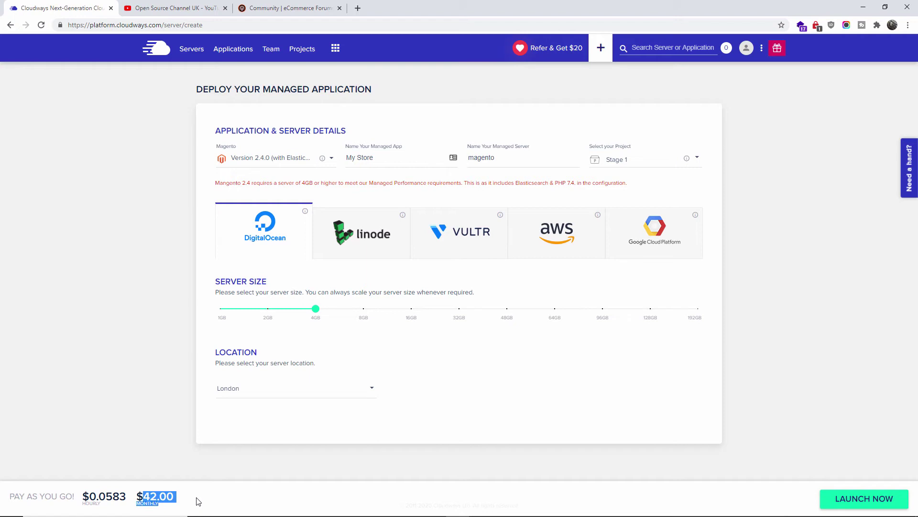
pyautogui.click(198, 501)
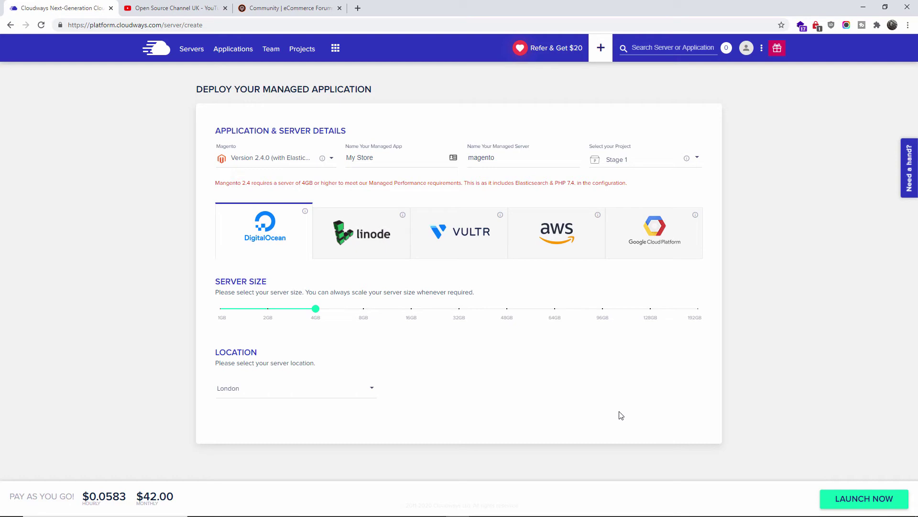
pyautogui.click(295, 161)
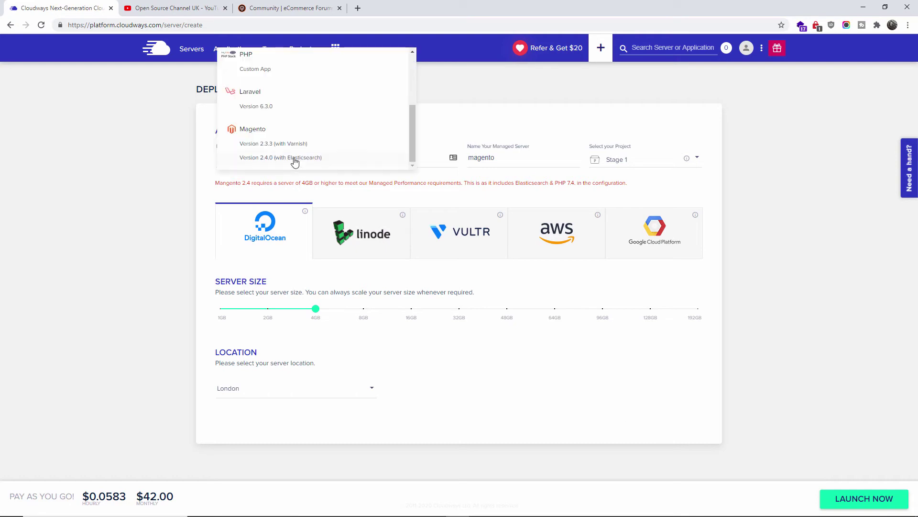
pyautogui.click(274, 147)
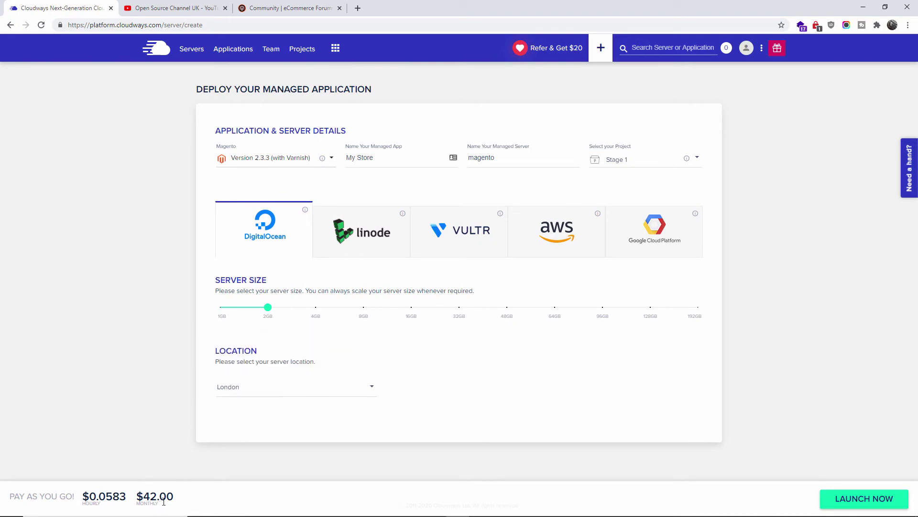
pyautogui.click(269, 160)
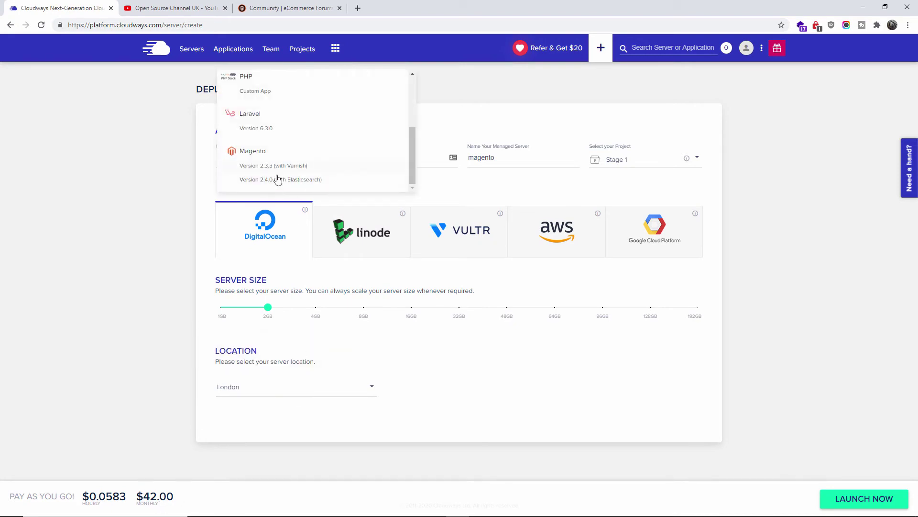
pyautogui.click(278, 181)
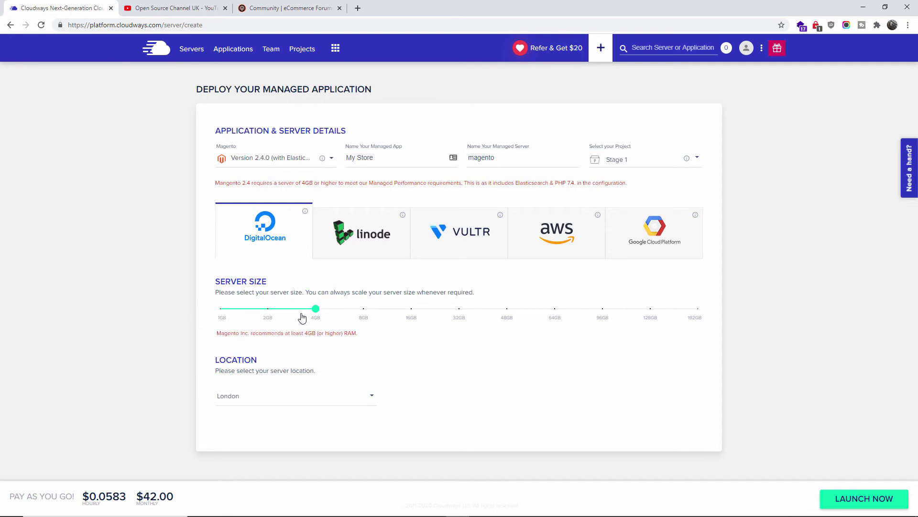
# Try 1GB, 2GB and 4GB server sizes while switching to Magento 2.3.3.
pyautogui.moveTo(315, 310); pyautogui.dragTo(265, 320)
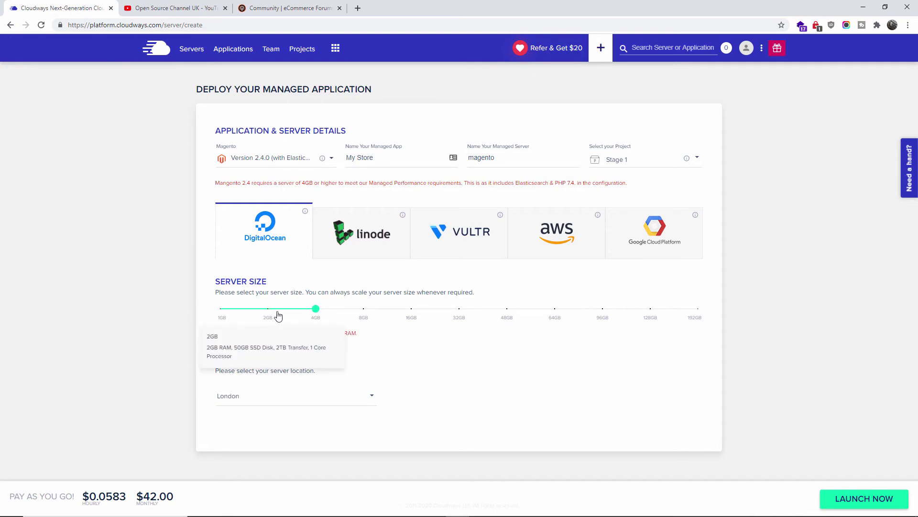
pyautogui.click(285, 158)
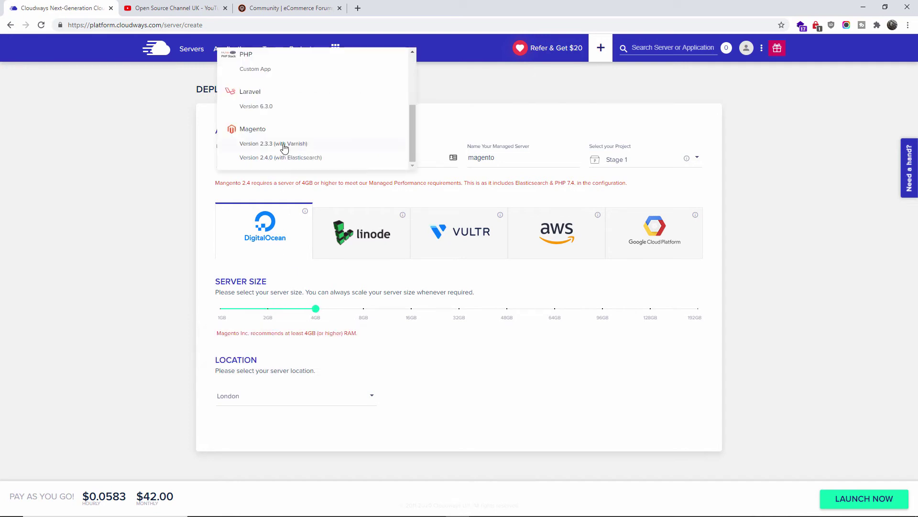
pyautogui.click(283, 143)
pyautogui.click(217, 313)
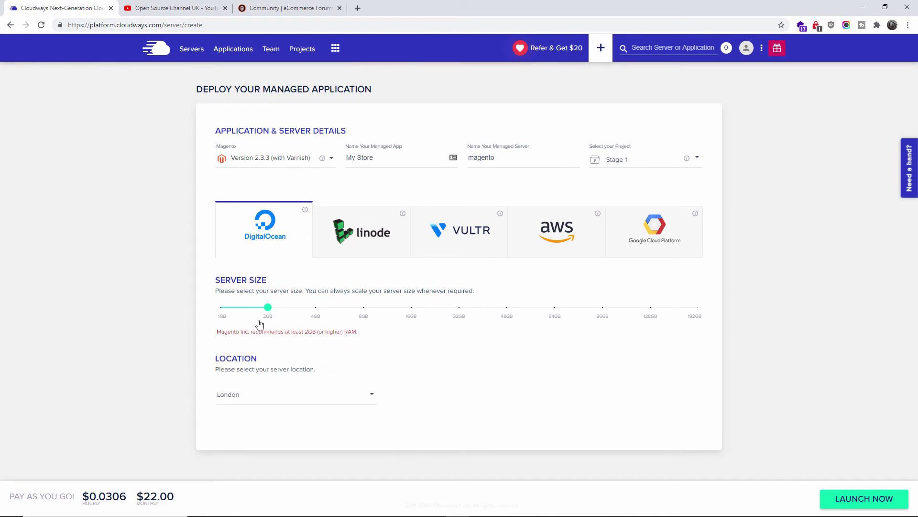
pyautogui.moveTo(215, 319)
pyautogui.mouseDown()
pyautogui.moveTo(340, 318)
pyautogui.moveTo(315, 316)
pyautogui.mouseUp()
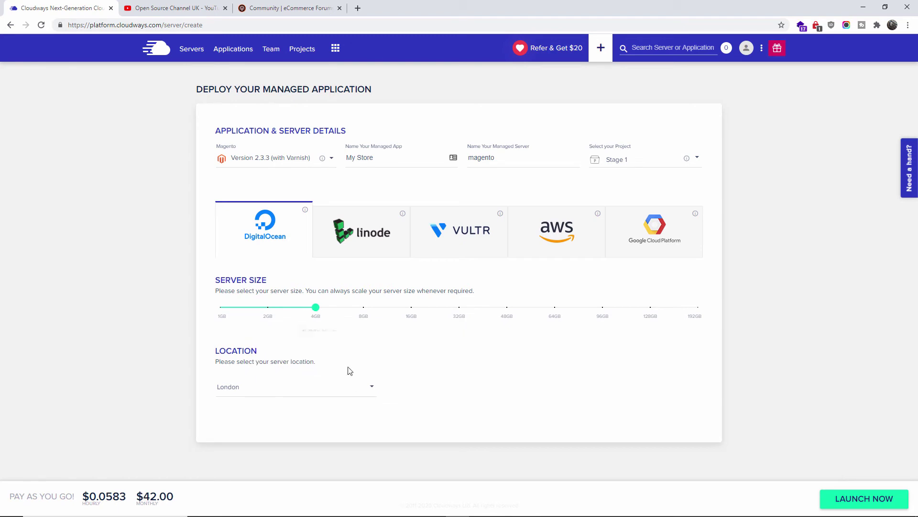
pyautogui.click(267, 311)
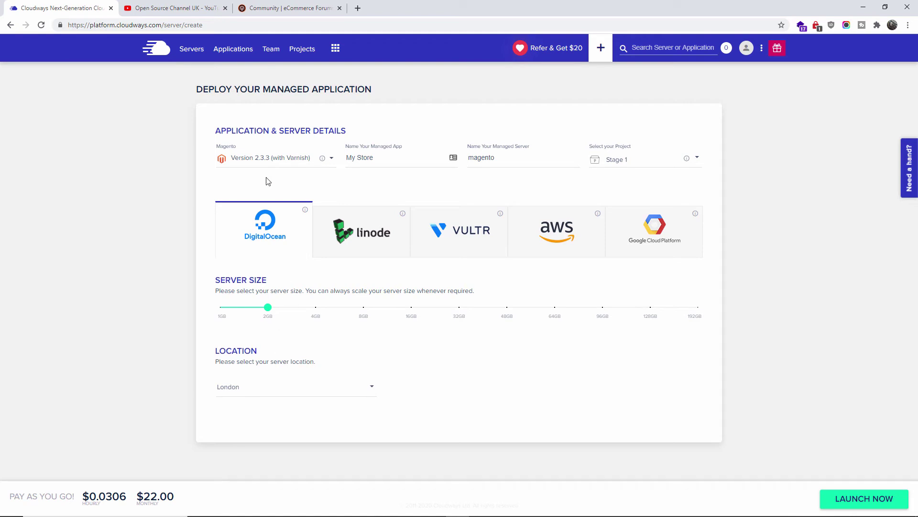
# Set Magento 2.4.0 with a 4GB server size and launch the server.
pyautogui.click(280, 158)
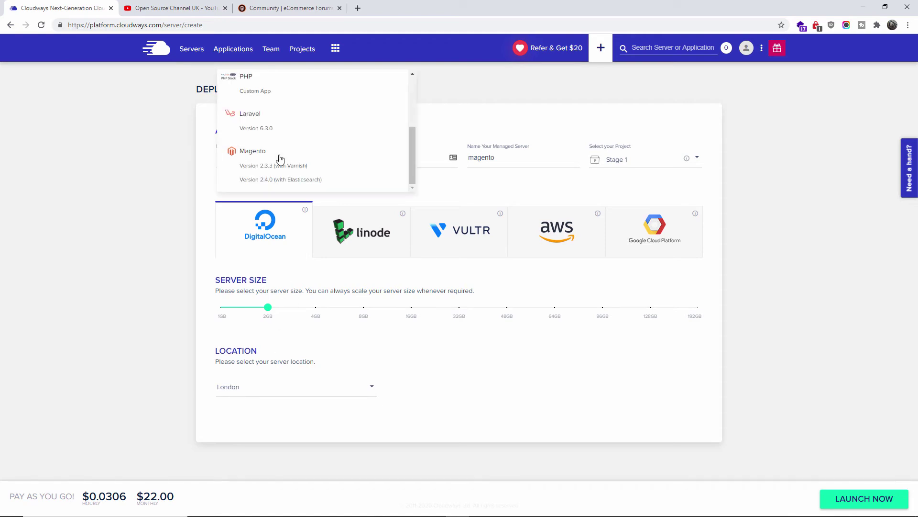
pyautogui.click(266, 187)
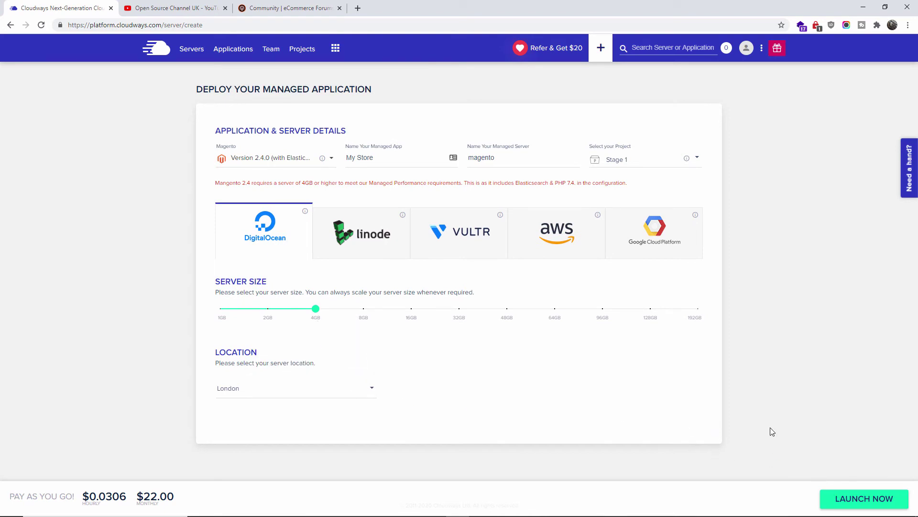
pyautogui.click(364, 309)
pyautogui.click(316, 309)
pyautogui.click(863, 500)
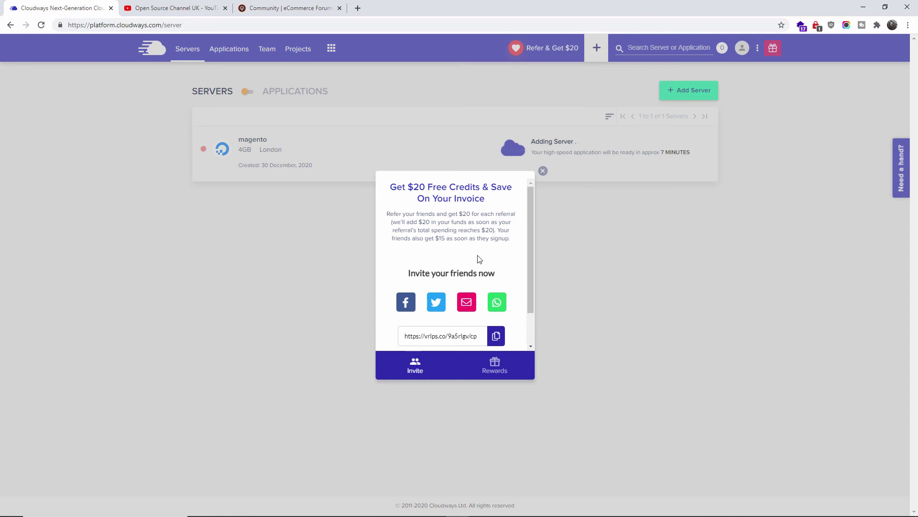
# Close the 'Get $20 Free Credits' referral popup.
pyautogui.click(554, 250)
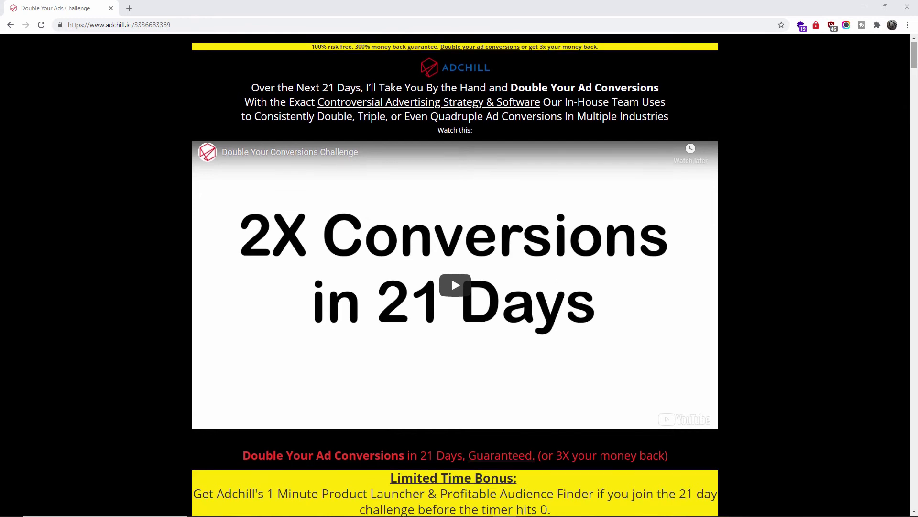
pyautogui.scroll(-1, 915, 63)
pyautogui.scroll(-1, 915, 65)
pyautogui.scroll(-1, 915, 67)
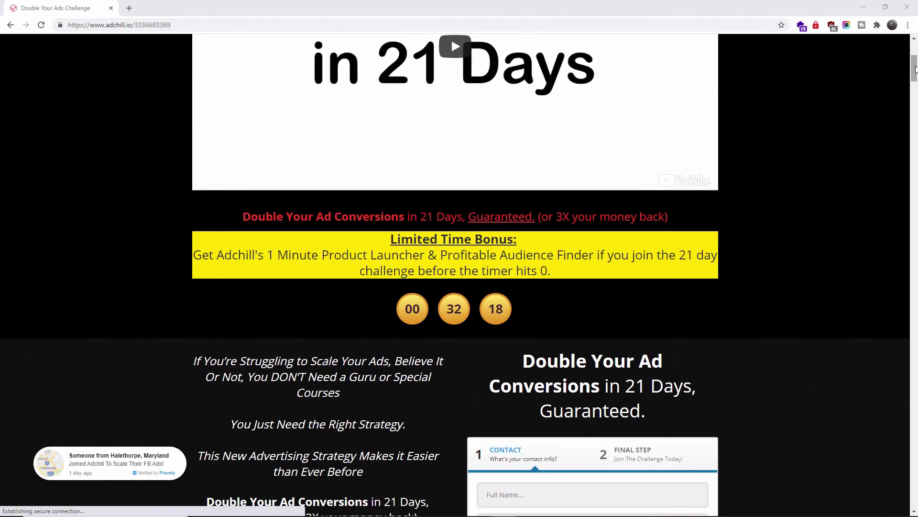
pyautogui.moveTo(915, 66)
pyautogui.mouseDown()
pyautogui.moveTo(915, 141)
pyautogui.moveTo(916, 53)
pyautogui.moveTo(916, 190)
pyautogui.mouseUp()
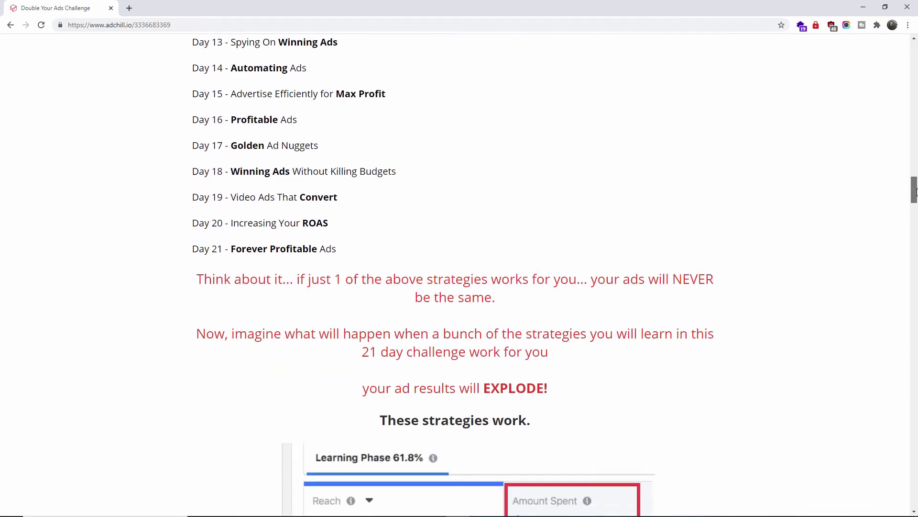
pyautogui.moveTo(915, 190); pyautogui.dragTo(914, 227)
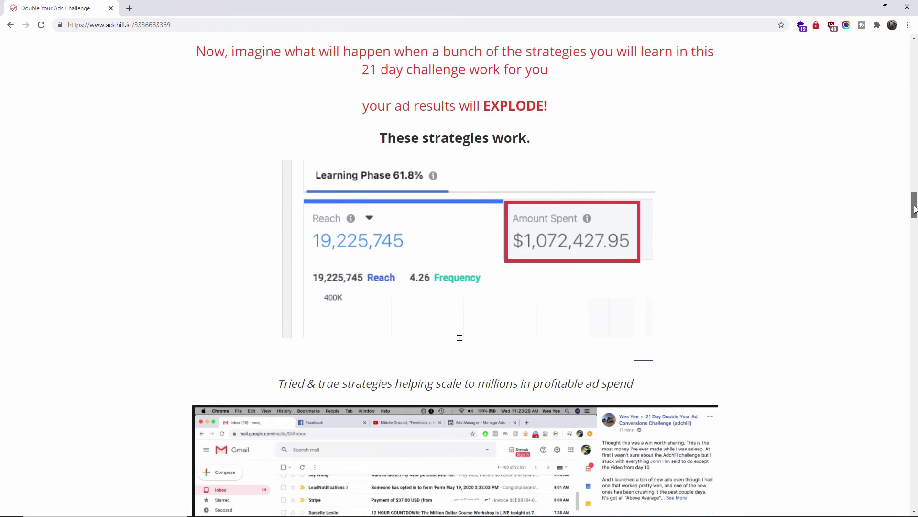
pyautogui.scroll(-1, 913, 228)
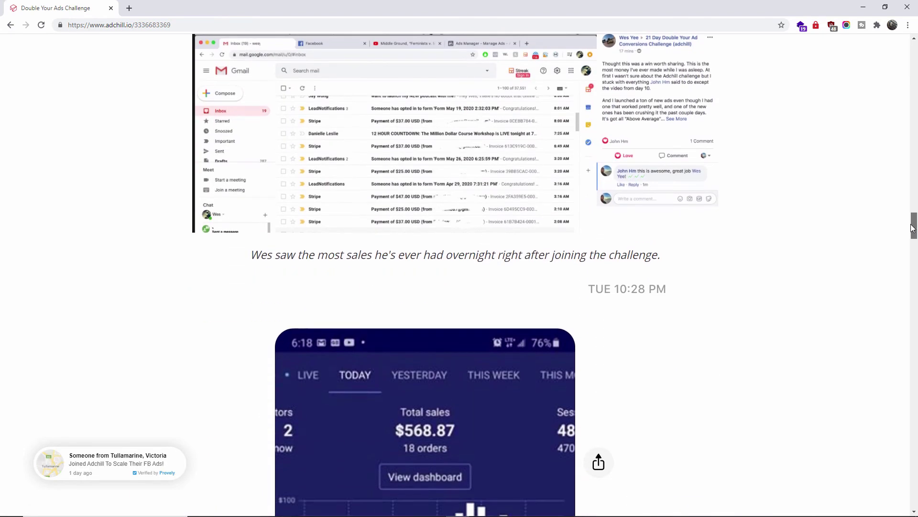
pyautogui.moveTo(913, 227); pyautogui.dragTo(896, 304)
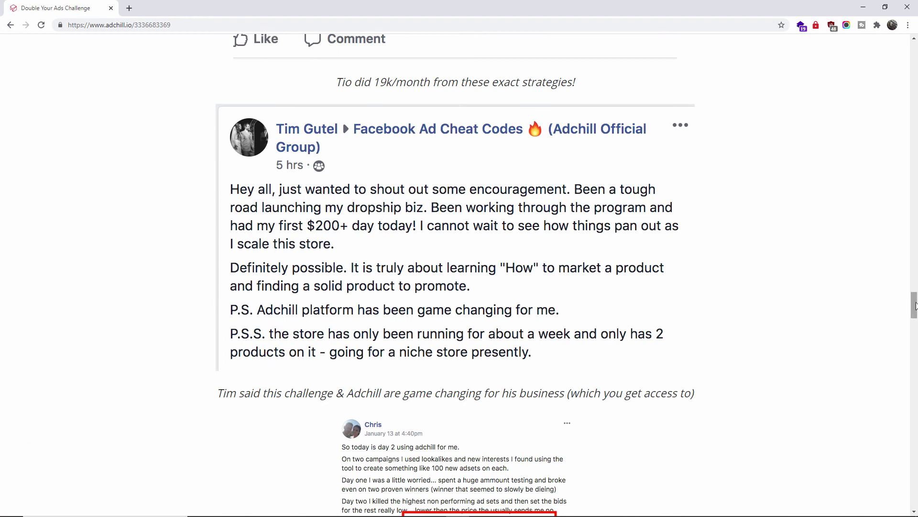
pyautogui.moveTo(916, 306); pyautogui.dragTo(916, 345)
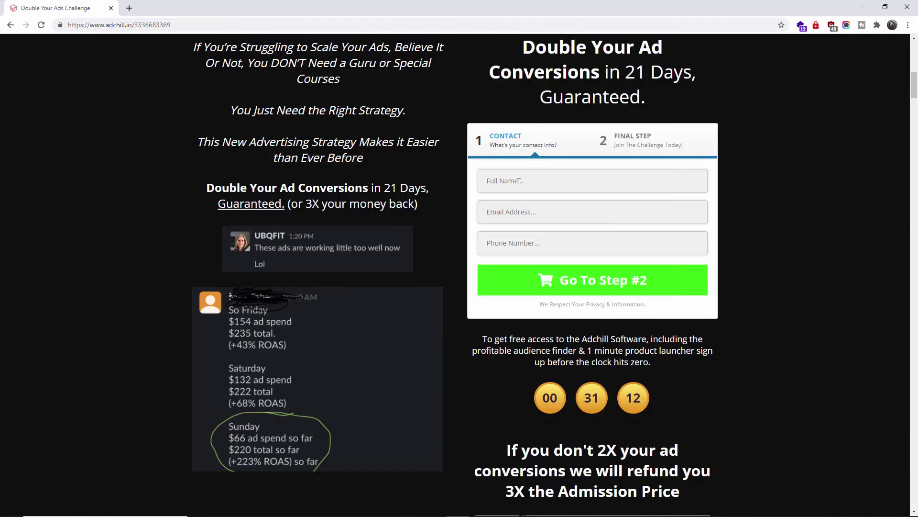
# Fill in name, email and phone on the Adchill challenge signup form, then scroll the page.
pyautogui.click(519, 180)
pyautogui.write('Your NAme')
pyautogui.press('BackSpace')
pyautogui.press('BackSpace')
pyautogui.press('BackSpace')
pyautogui.write('our Name')
pyautogui.click(496, 212)
pyautogui.write('youremailassress@domain.com')
pyautogui.click(509, 241)
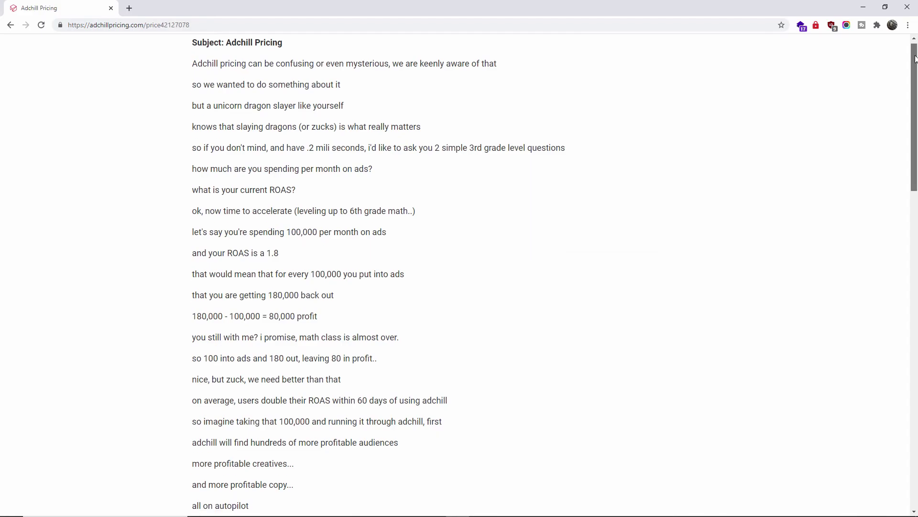
pyautogui.moveTo(910, 64); pyautogui.dragTo(909, 193)
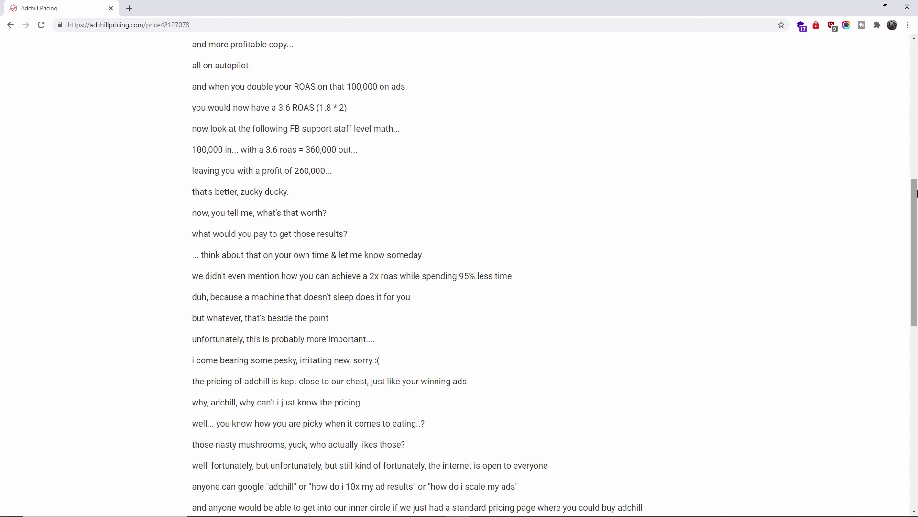
pyautogui.click(916, 193)
pyautogui.moveTo(916, 193); pyautogui.dragTo(917, 316)
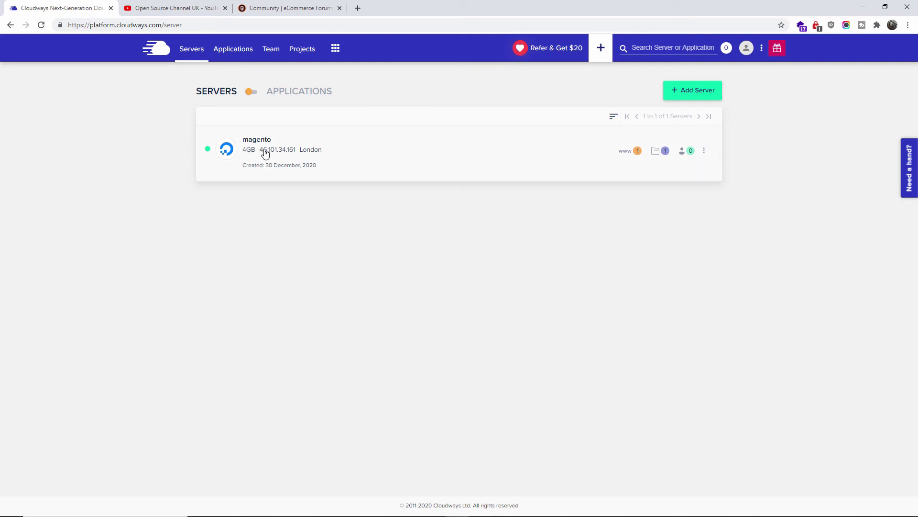
# Load the magento server's public IP in a new tab (403 Forbidden), then reopen the server.
pyautogui.click(313, 153)
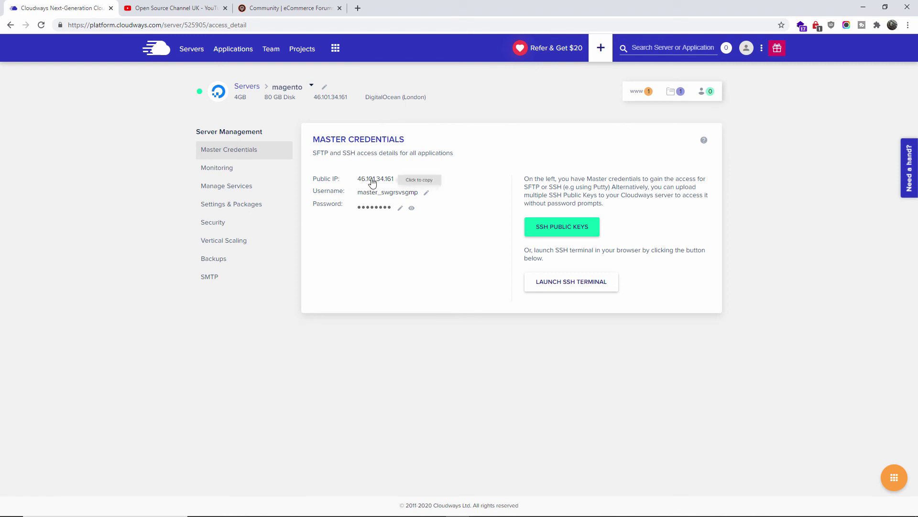
pyautogui.click(358, 8)
pyautogui.rightClick(357, 24)
pyautogui.click(394, 97)
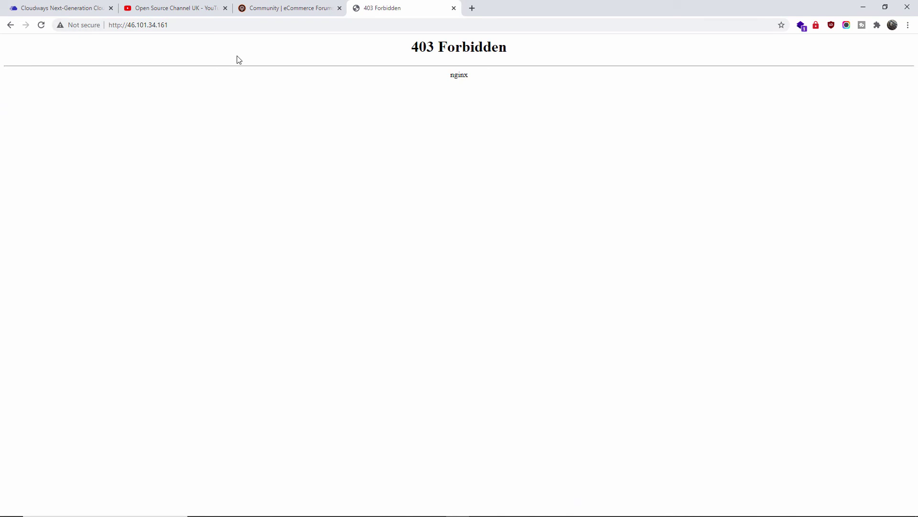
pyautogui.click(75, 8)
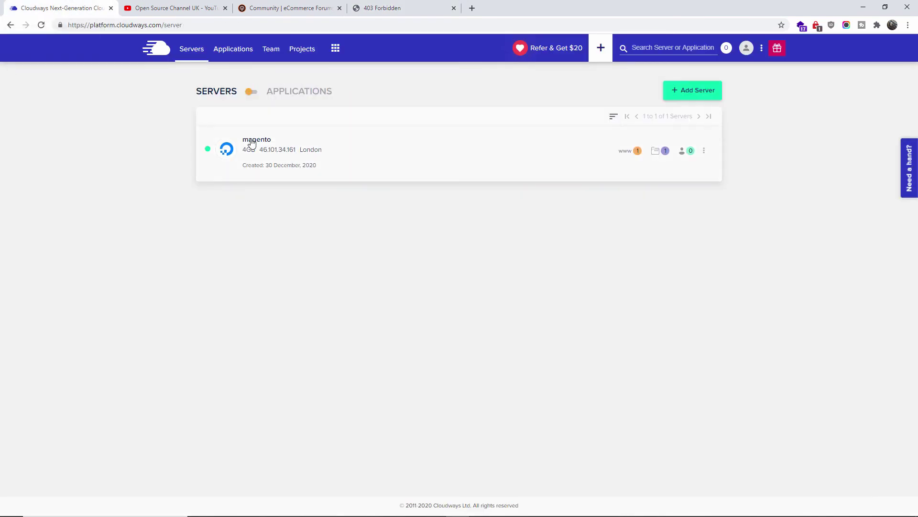
pyautogui.click(251, 143)
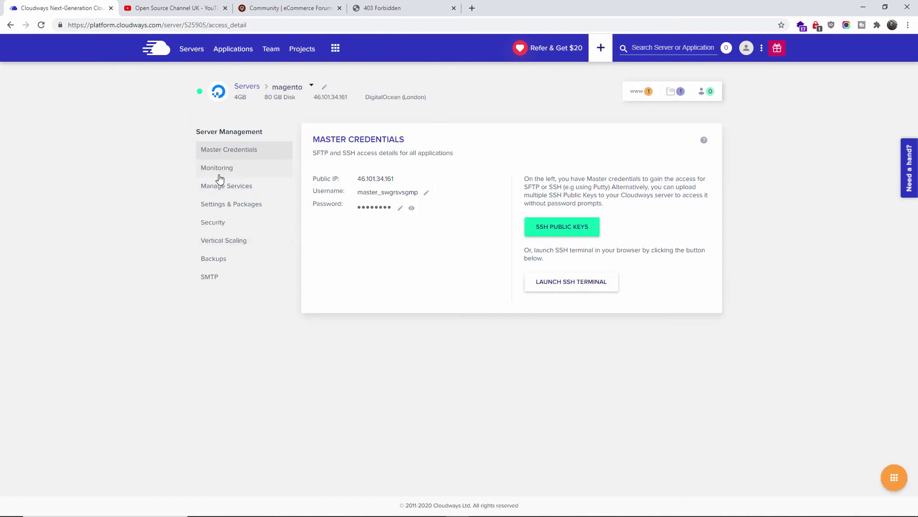
# Go through Monitoring and Vertical Scaling to the magento server's Block Storage tab.
pyautogui.click(219, 176)
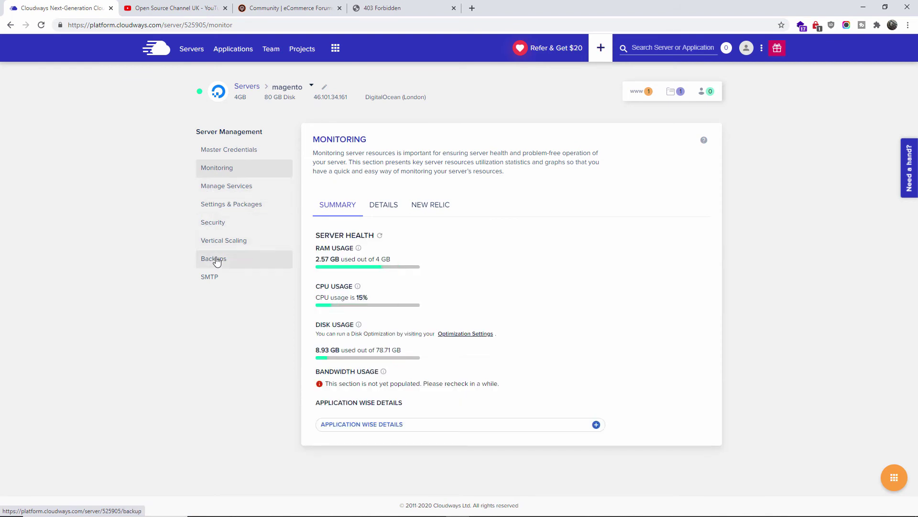
pyautogui.click(228, 246)
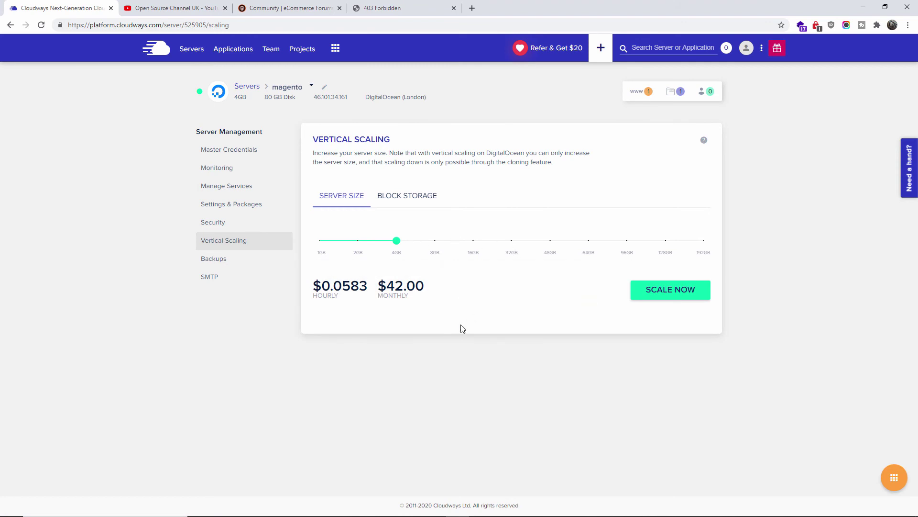
pyautogui.click(385, 202)
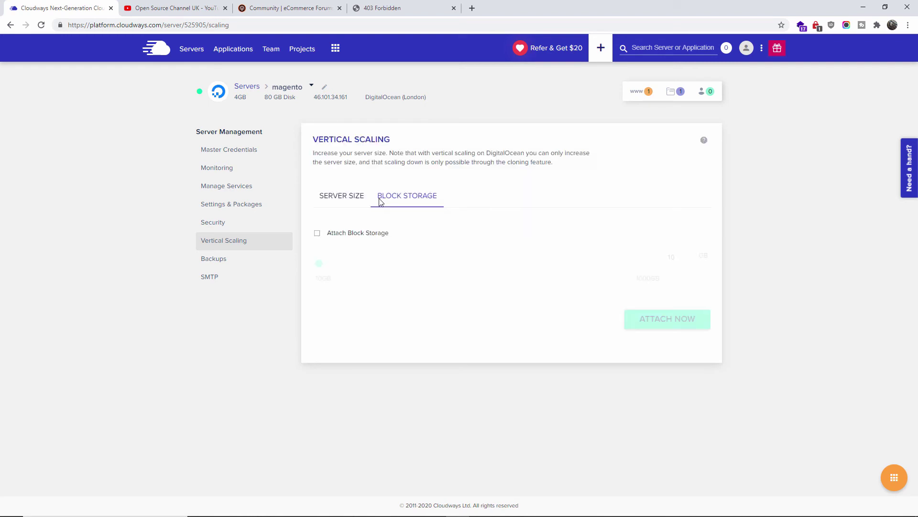
# Open My Store's access details from the server's applications list and close the stale 403 Forbidden tab.
pyautogui.click(647, 94)
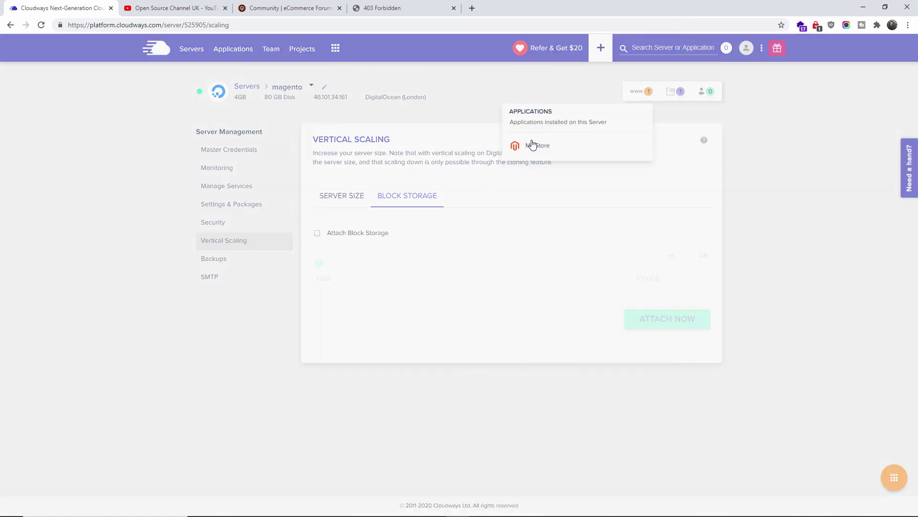
pyautogui.click(531, 145)
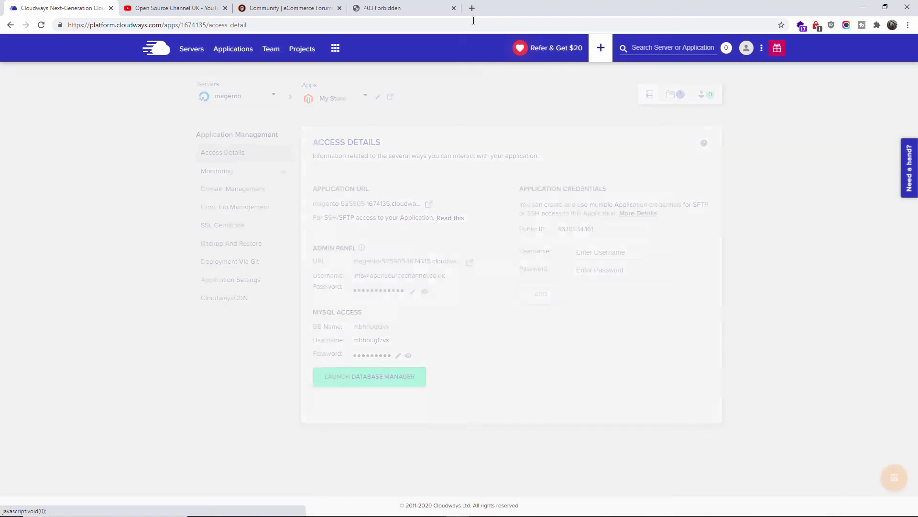
pyautogui.click(453, 8)
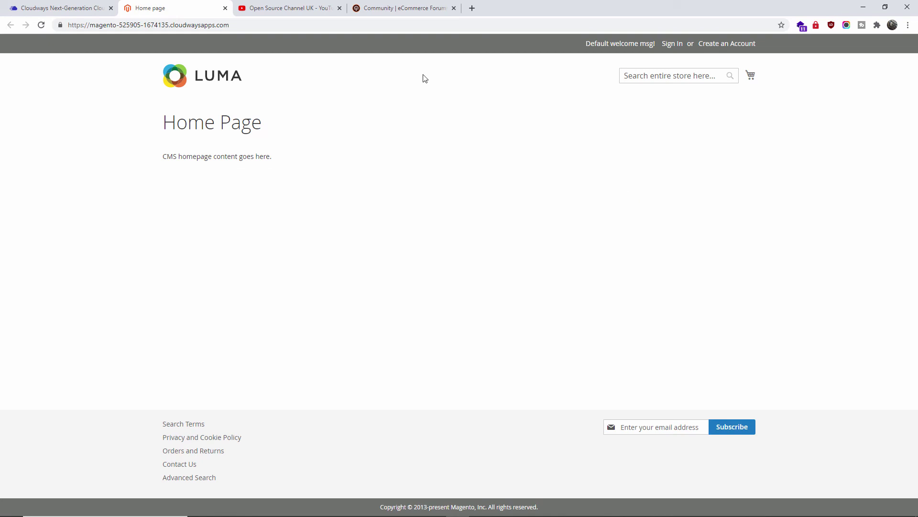
# Append /admin to the storefront URL to load the Magento Admin sign-in page.
pyautogui.click(294, 25)
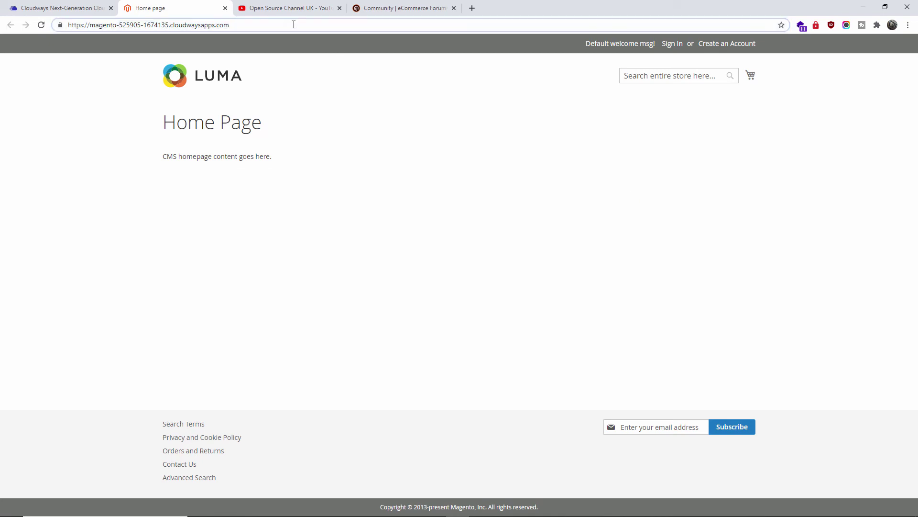
pyautogui.write('/')
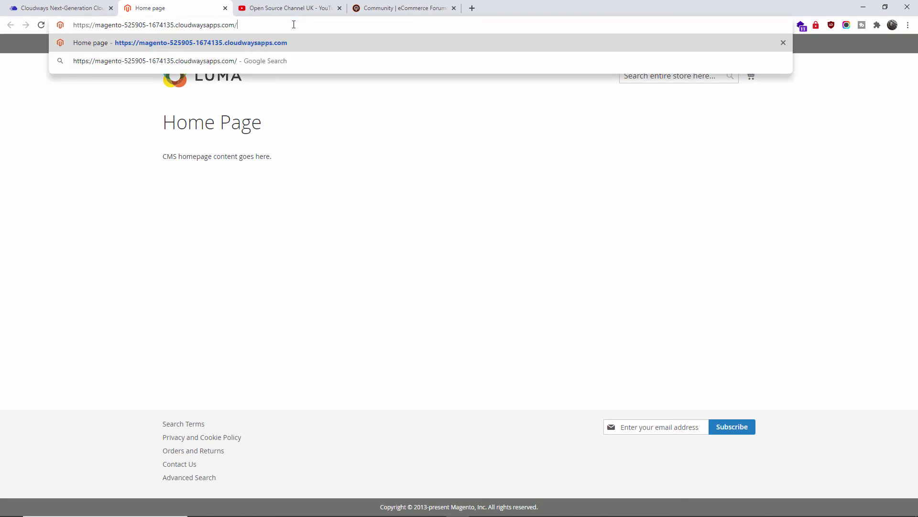
pyautogui.write('admin')
pyautogui.press('Return')
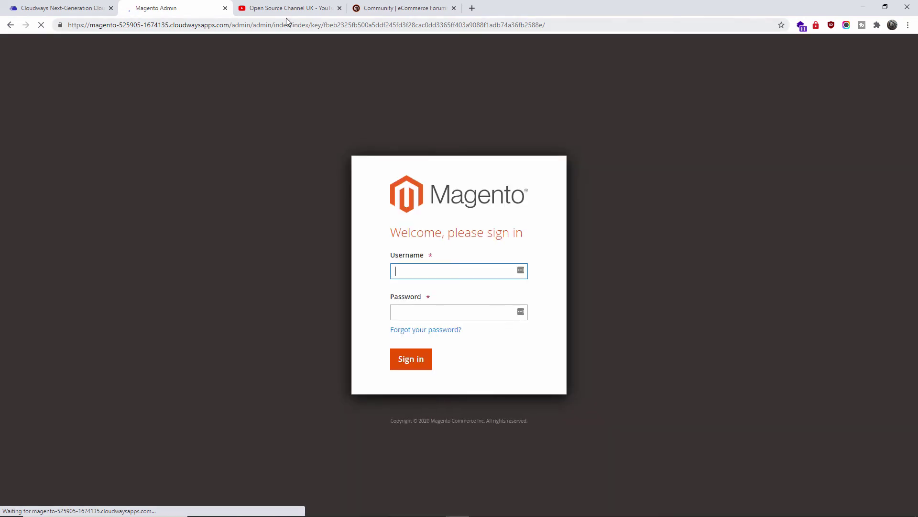
# Replace the wrongly pasted IP with the admin username copied from Cloudways Access Details.
pyautogui.click(76, 4)
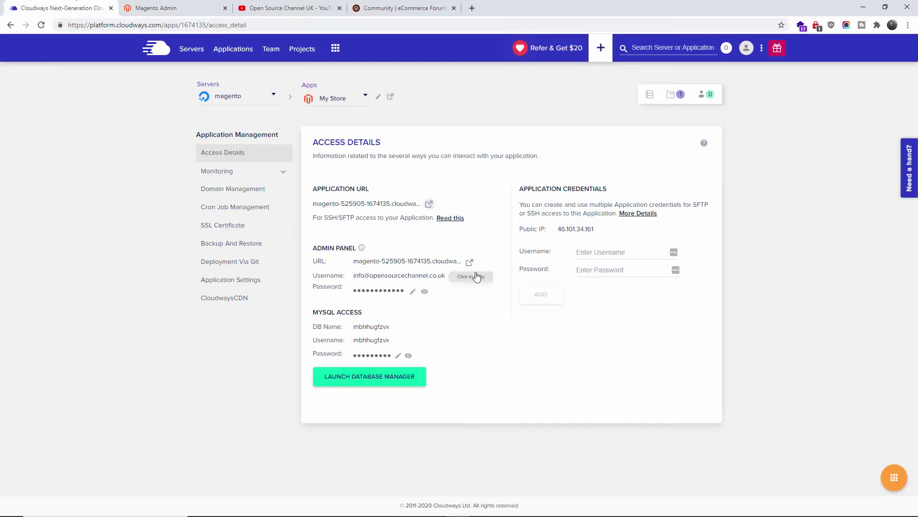
pyautogui.click(172, 8)
pyautogui.rightClick(447, 272)
pyautogui.click(486, 347)
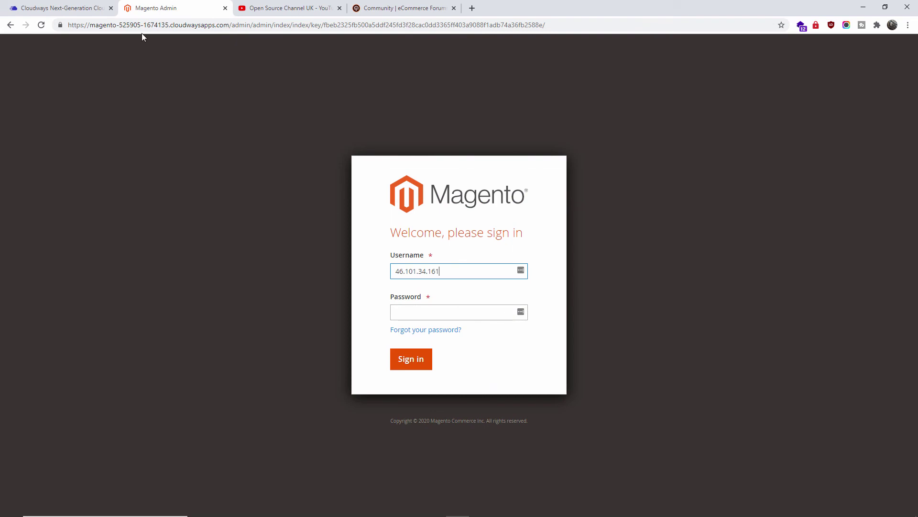
pyautogui.click(72, 7)
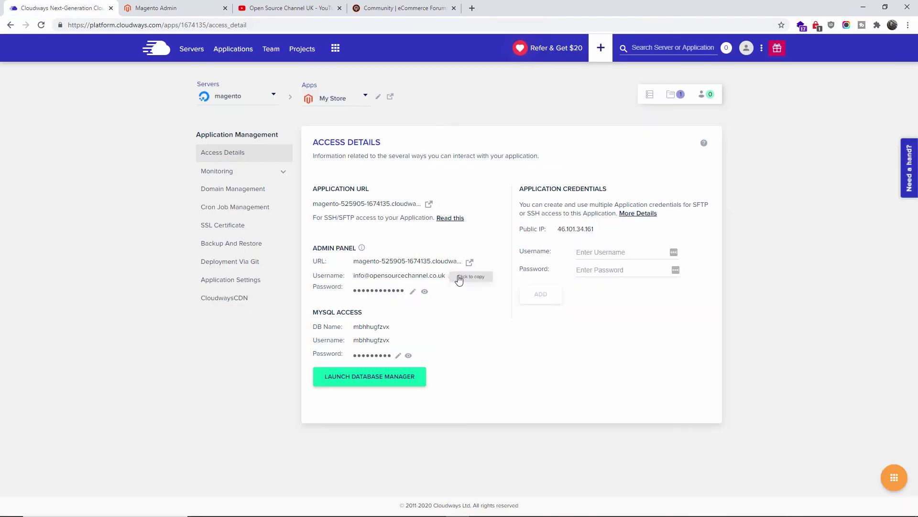
pyautogui.click(440, 279)
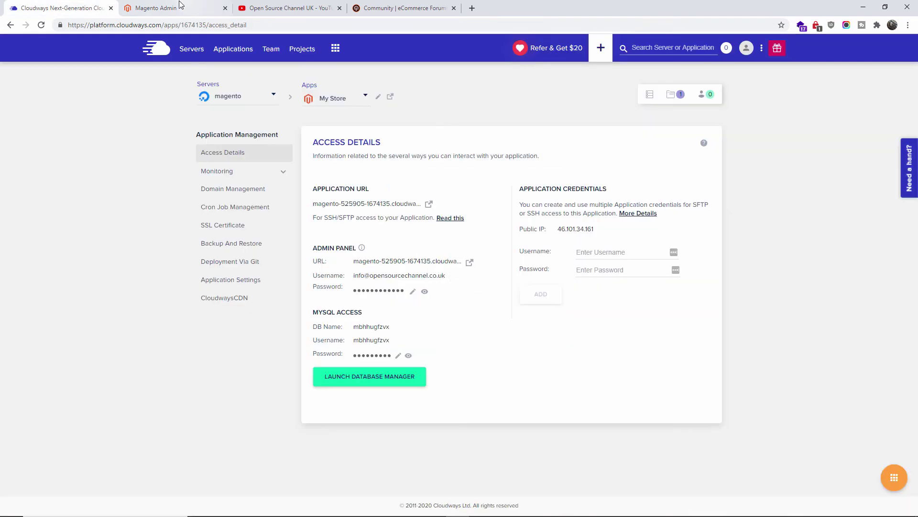
pyautogui.click(154, 8)
pyautogui.moveTo(453, 271); pyautogui.dragTo(294, 254)
pyautogui.press('BackSpace')
pyautogui.hotkey('ctrl', 'v')
# Paste the Cloudways admin password, sign in, and dismiss the save-password prompts.
pyautogui.click(424, 313)
pyautogui.click(33, 7)
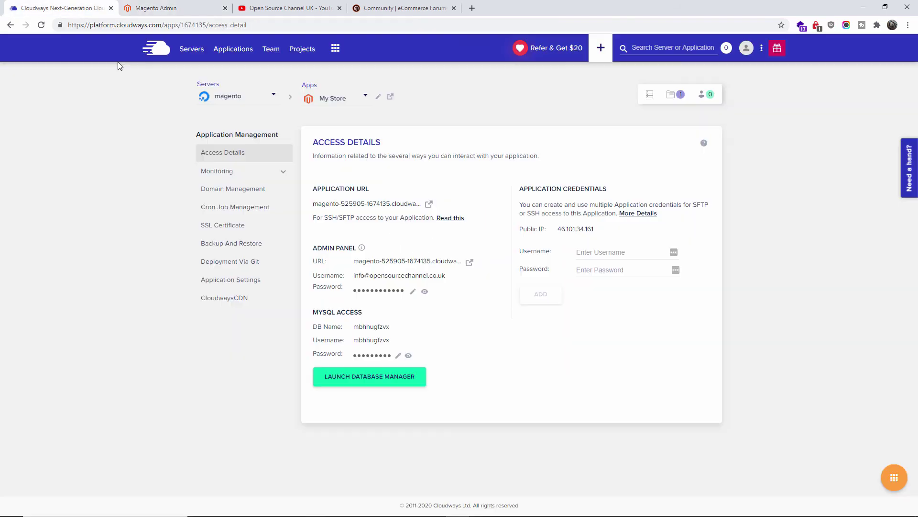
pyautogui.click(388, 292)
pyautogui.click(154, 8)
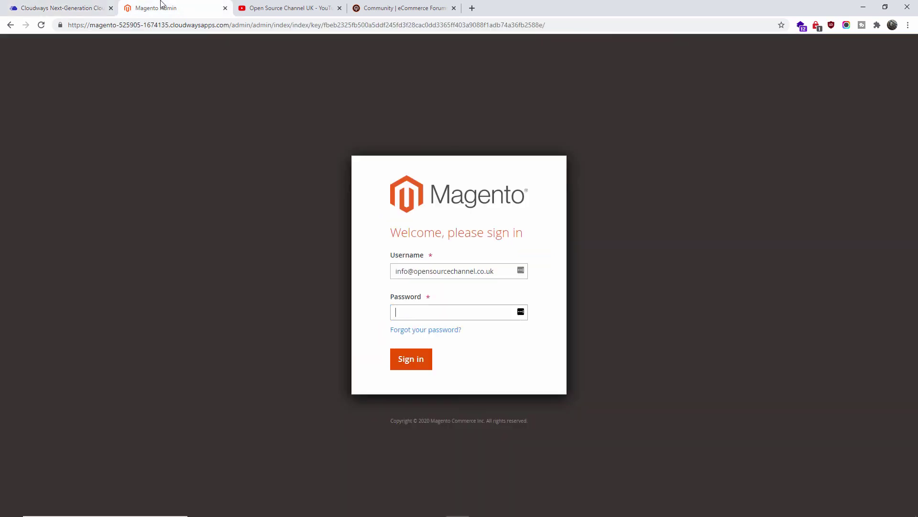
pyautogui.rightClick(445, 311)
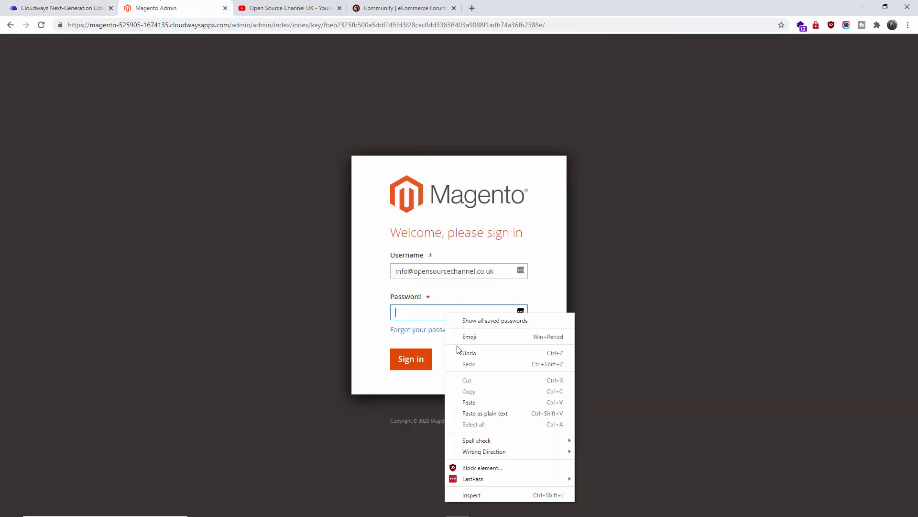
pyautogui.click(477, 401)
pyautogui.click(421, 361)
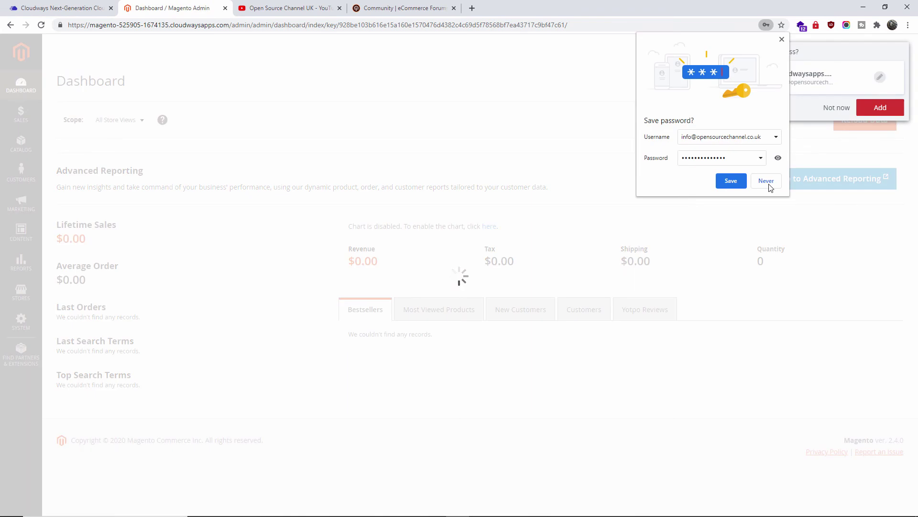
pyautogui.click(769, 185)
pyautogui.click(829, 109)
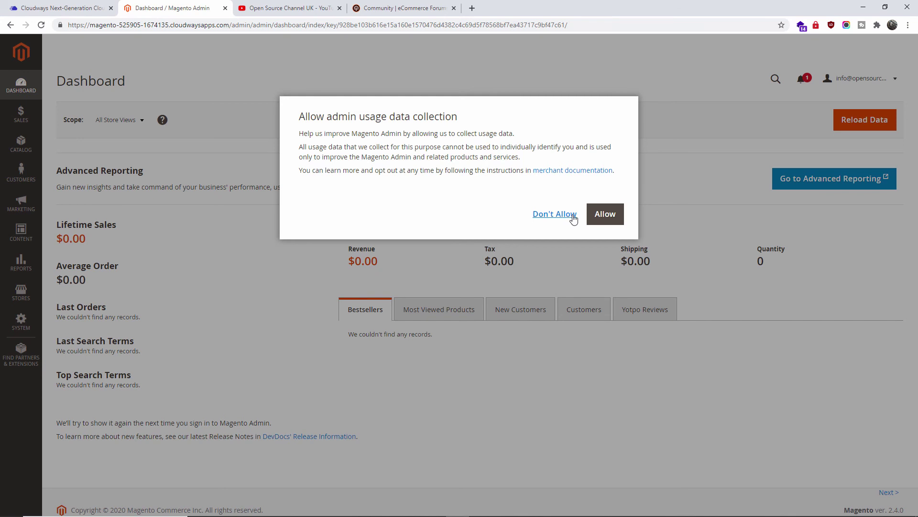
# Choose Don't Allow for usage data collection and close the unread notifications list.
pyautogui.click(571, 218)
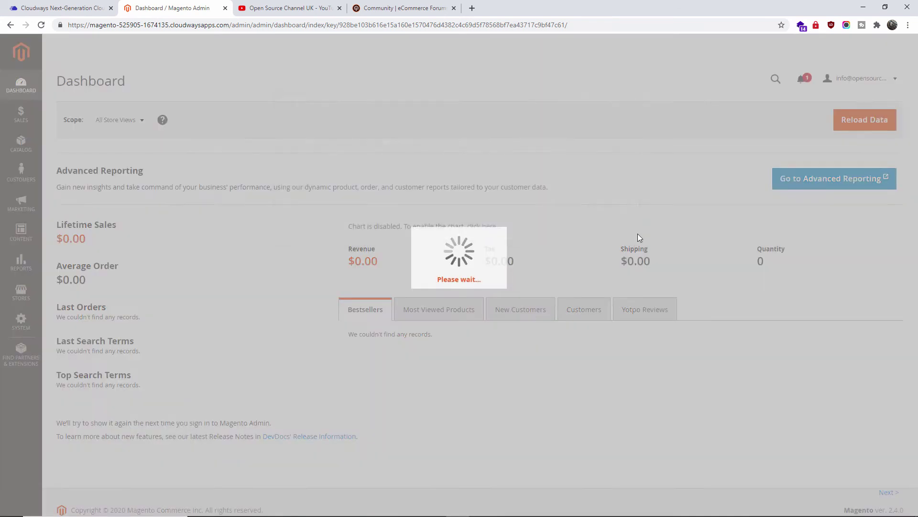
pyautogui.click(794, 82)
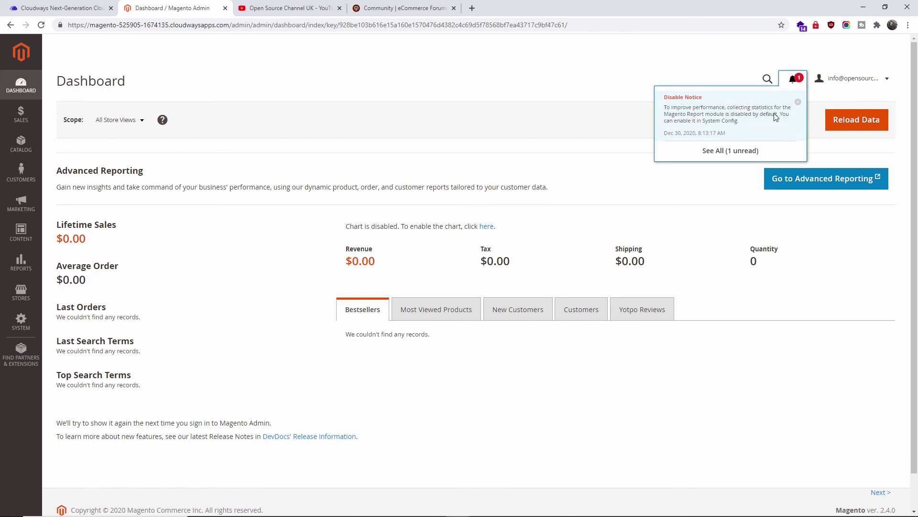
pyautogui.click(693, 189)
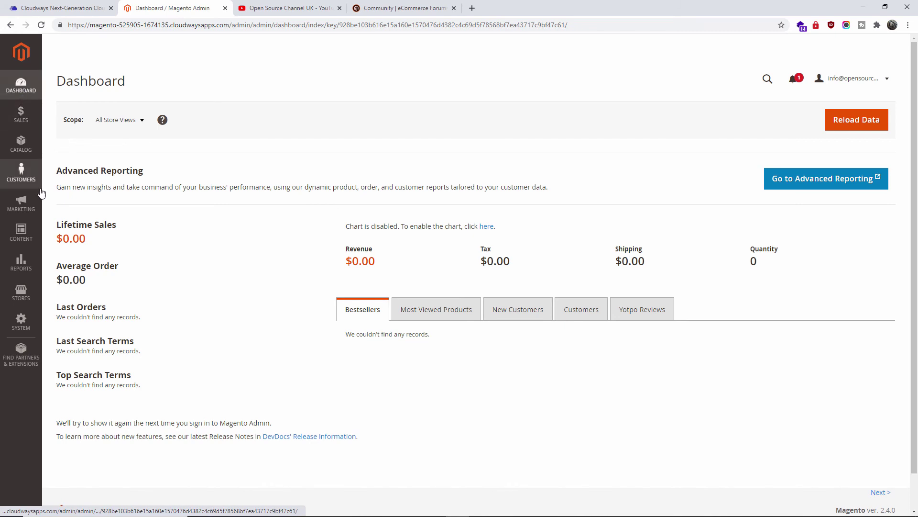
# Navigate from the System menu to Stores > Currency Rates.
pyautogui.click(23, 320)
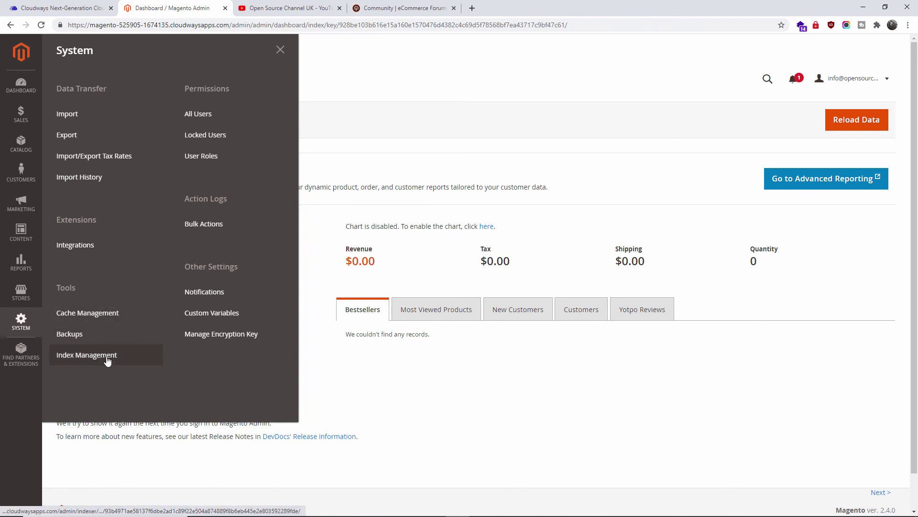
pyautogui.click(21, 292)
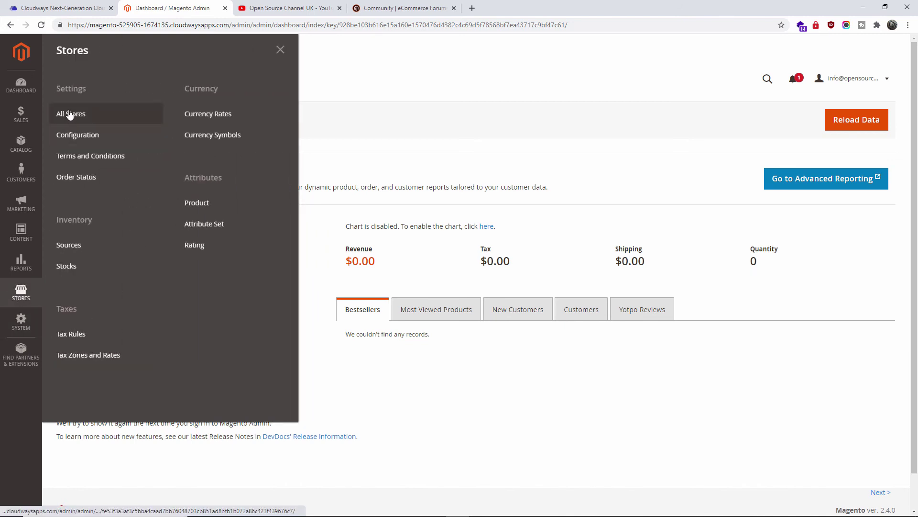
pyautogui.click(208, 118)
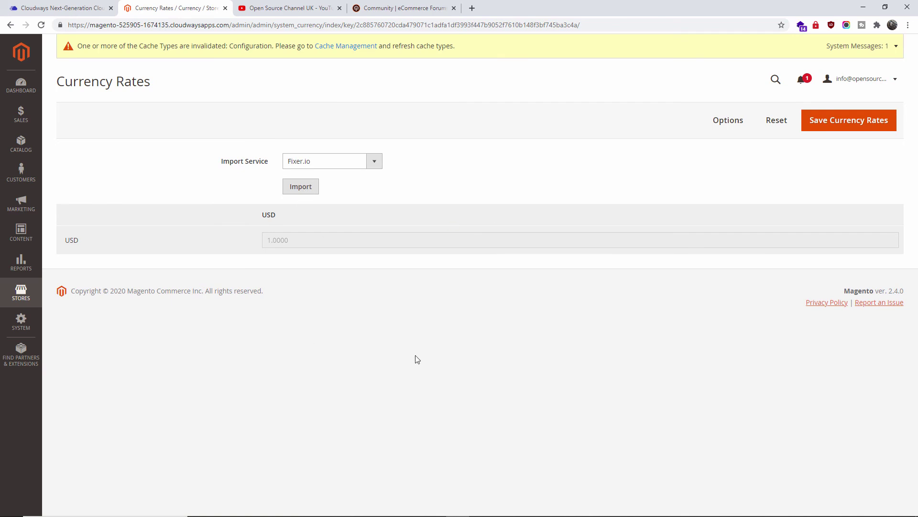
# Check the currency Import Service options, then go to Stores > Attributes > Product.
pyautogui.click(358, 165)
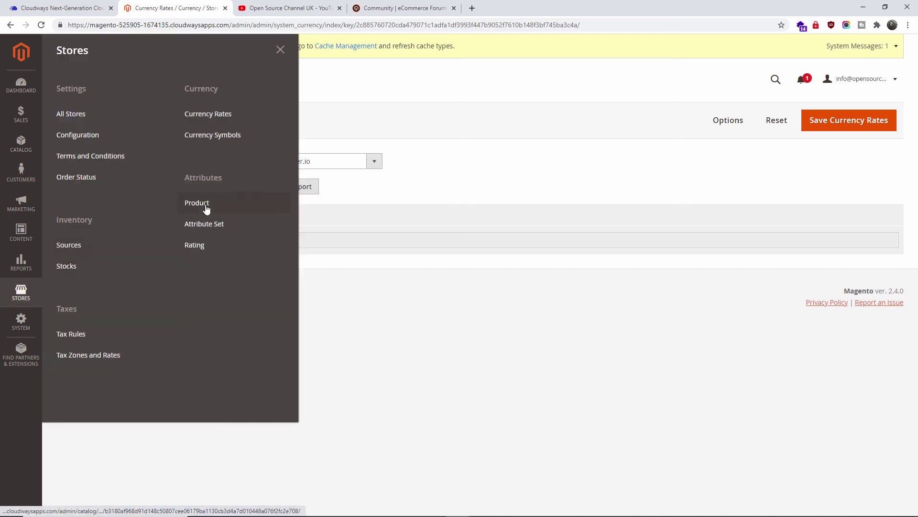
pyautogui.click(208, 208)
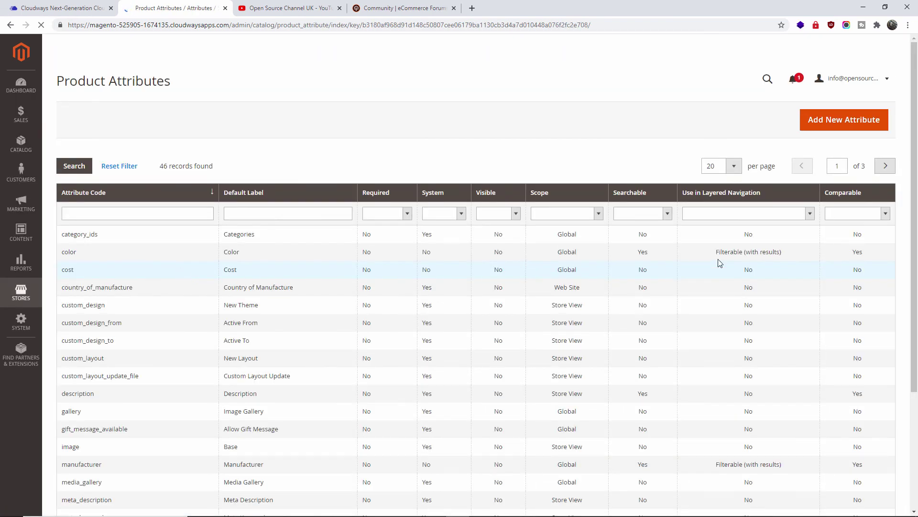
pyautogui.scroll(-3, 911, 166)
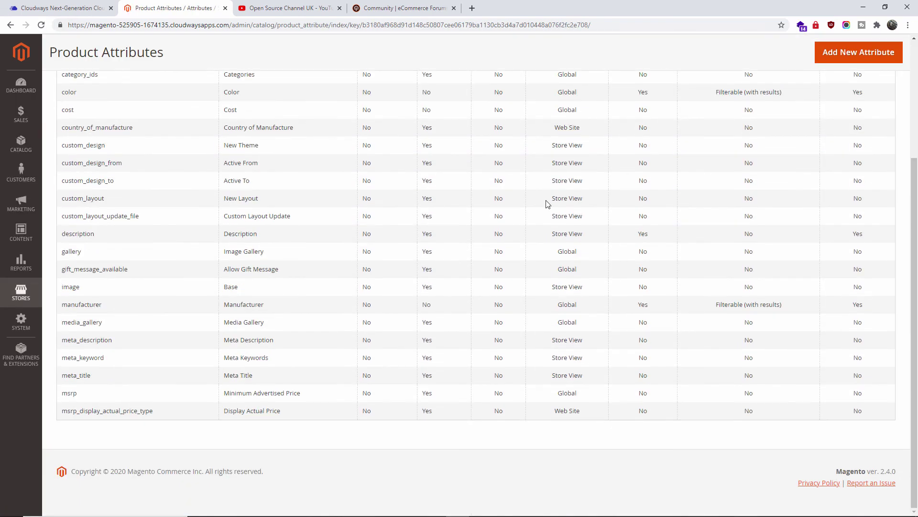
# Start a new product via Catalog > Products > Add Product, briefly checking the community page.
pyautogui.click(22, 150)
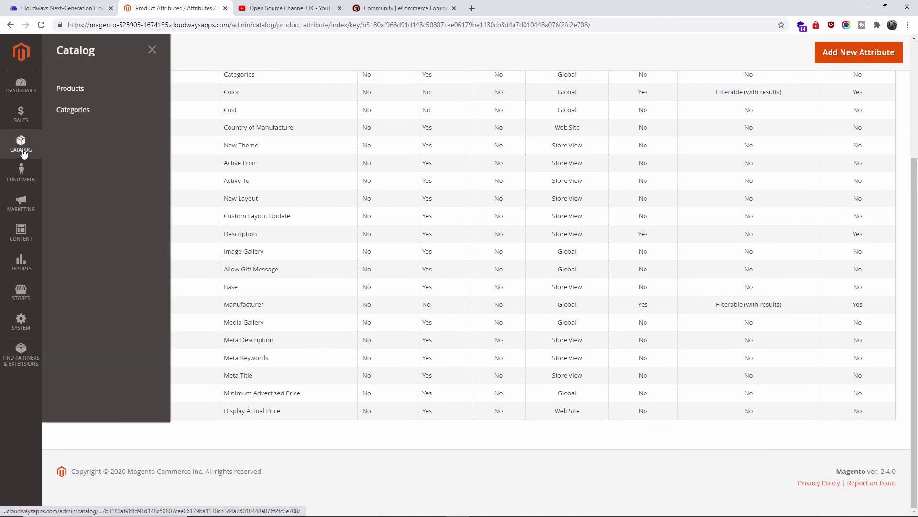
pyautogui.click(79, 88)
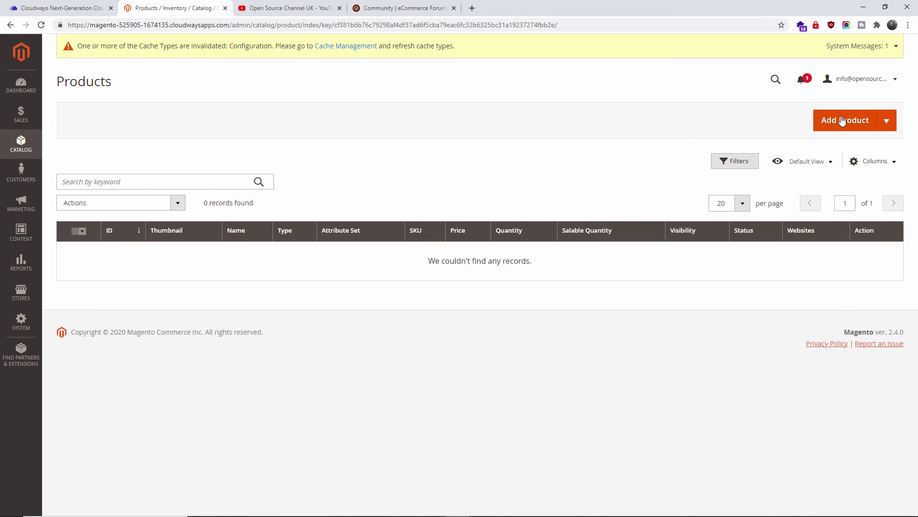
pyautogui.click(843, 121)
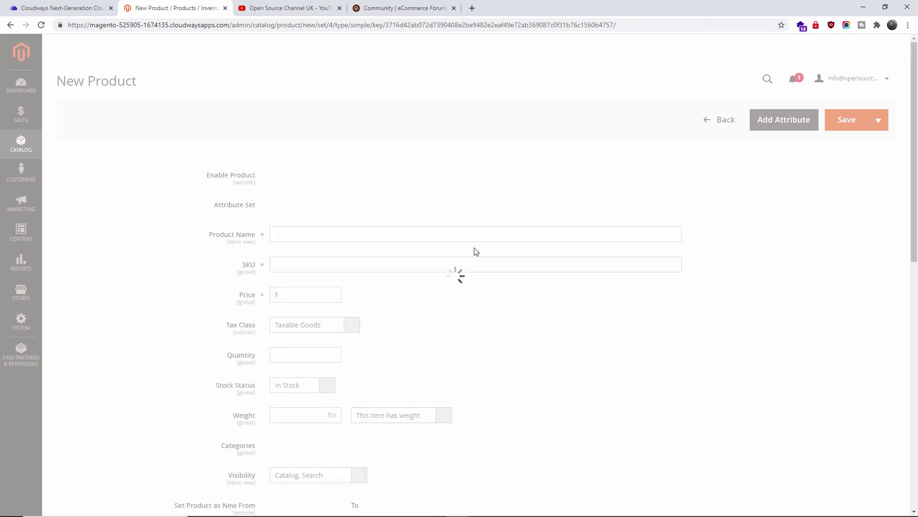
pyautogui.click(390, 8)
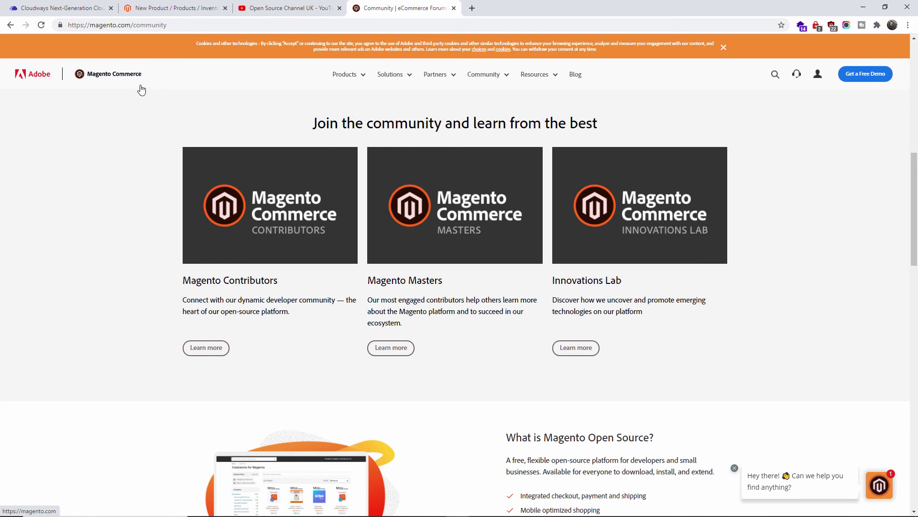
pyautogui.click(203, 7)
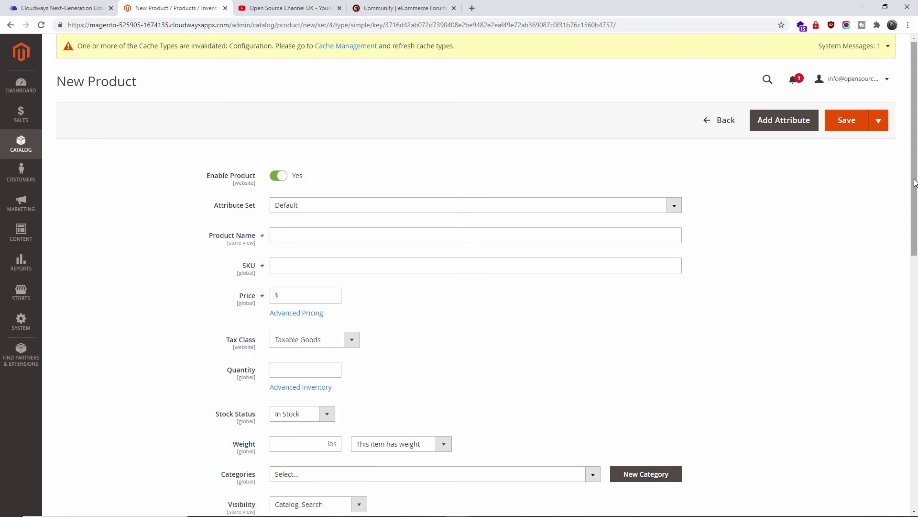
pyautogui.moveTo(915, 183); pyautogui.dragTo(916, 449)
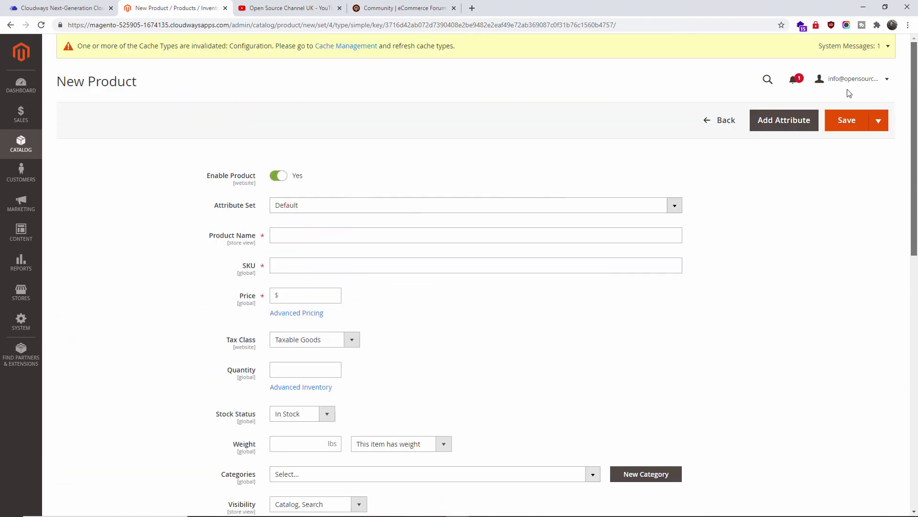
# Open a new browser tab and load templatemonster.com from the address-bar suggestion.
pyautogui.click(299, 6)
pyautogui.click(393, 6)
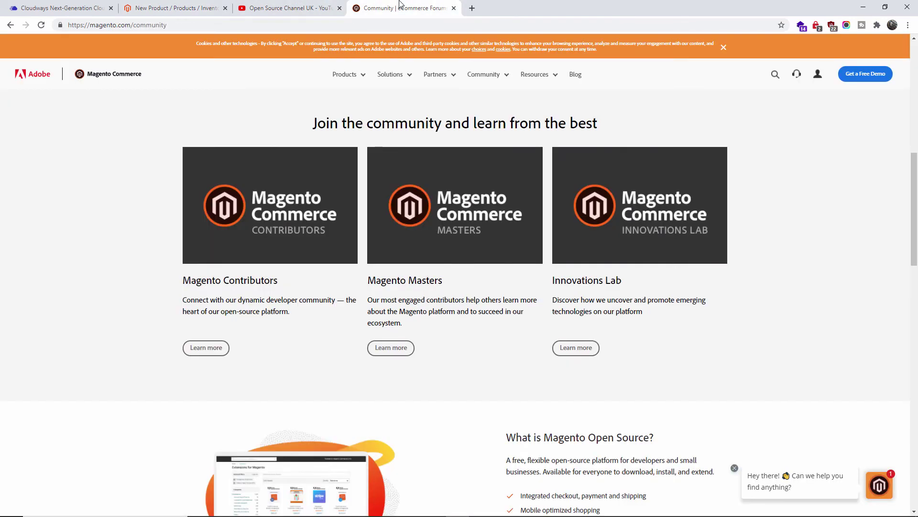
pyautogui.click(471, 8)
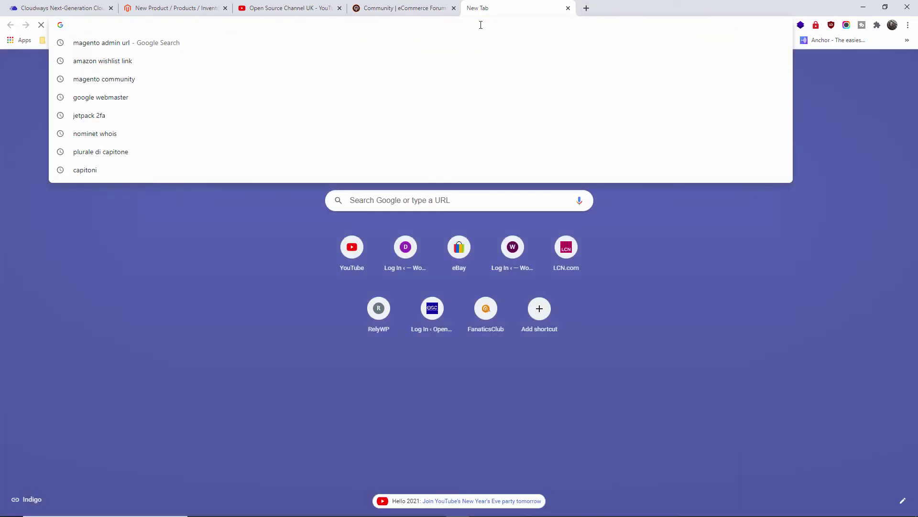
pyautogui.write('templatemonster.com')
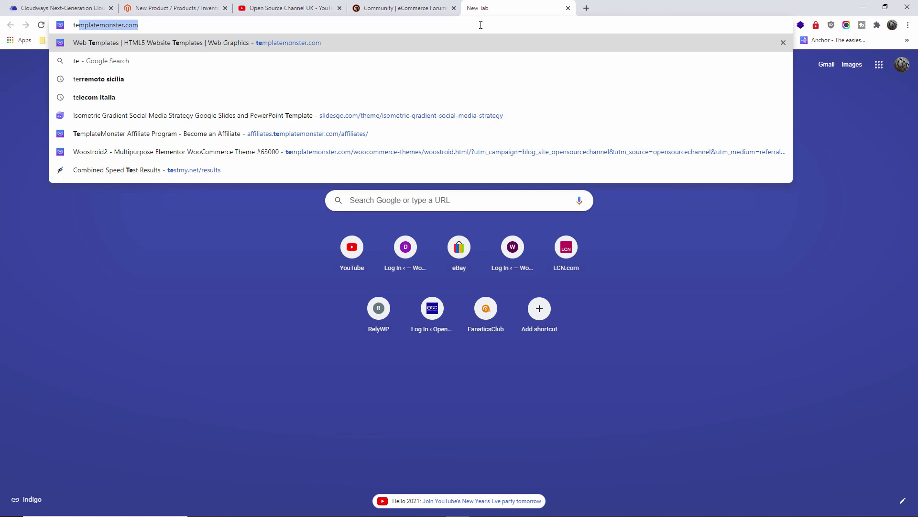
pyautogui.press('Return')
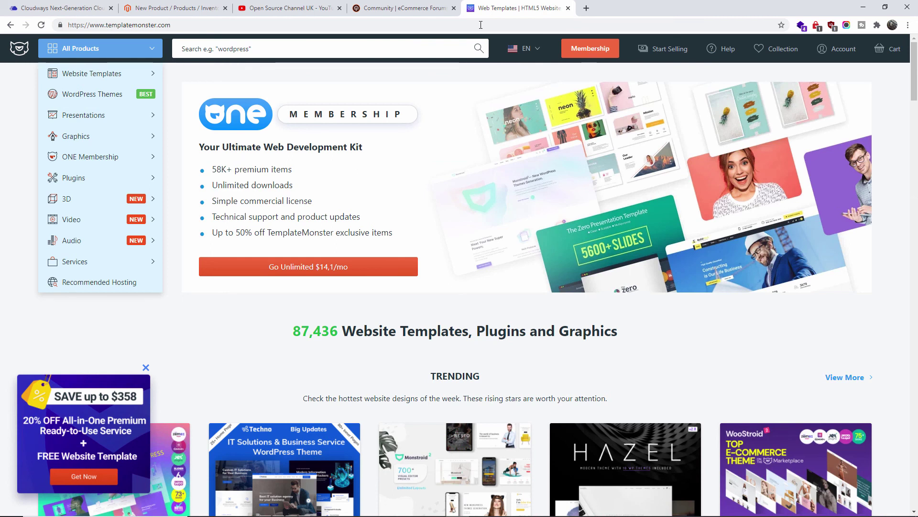
# Browse to the Magento Themes category and open the Decorta home decor theme demo.
pyautogui.click(265, 51)
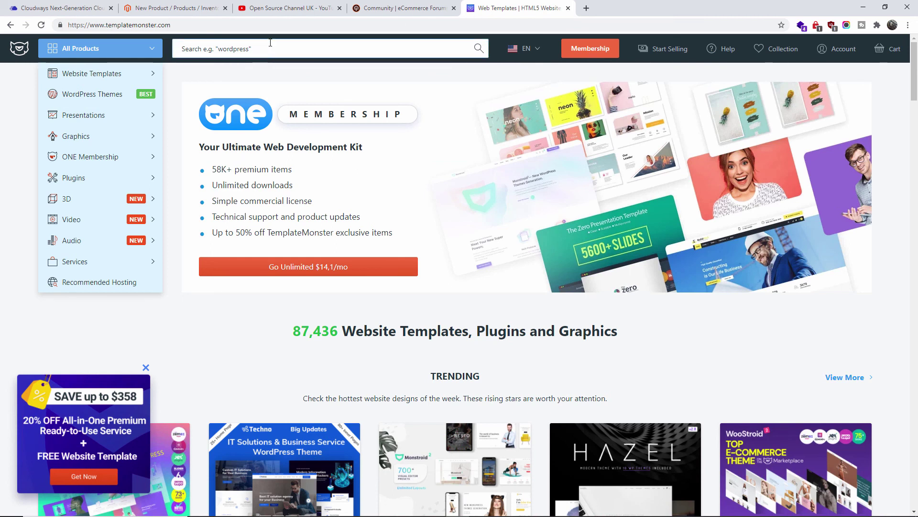
pyautogui.moveTo(92, 73)
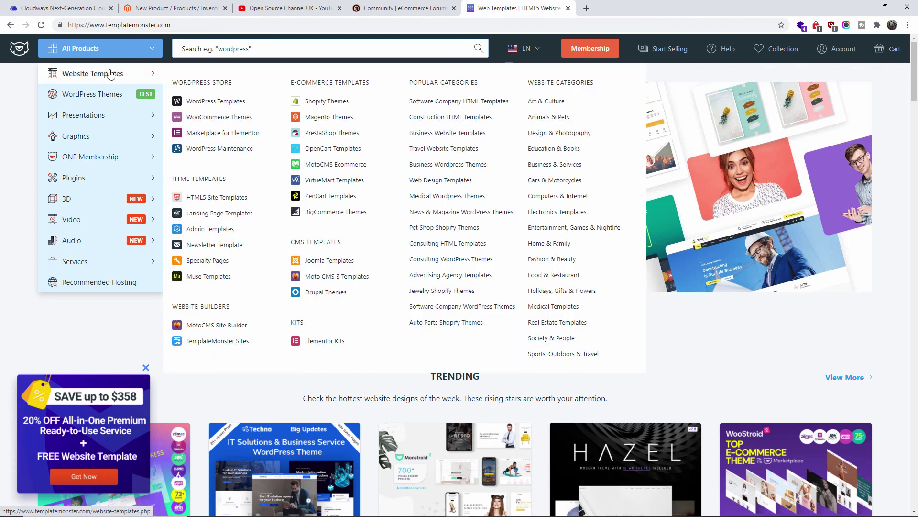
pyautogui.click(110, 75)
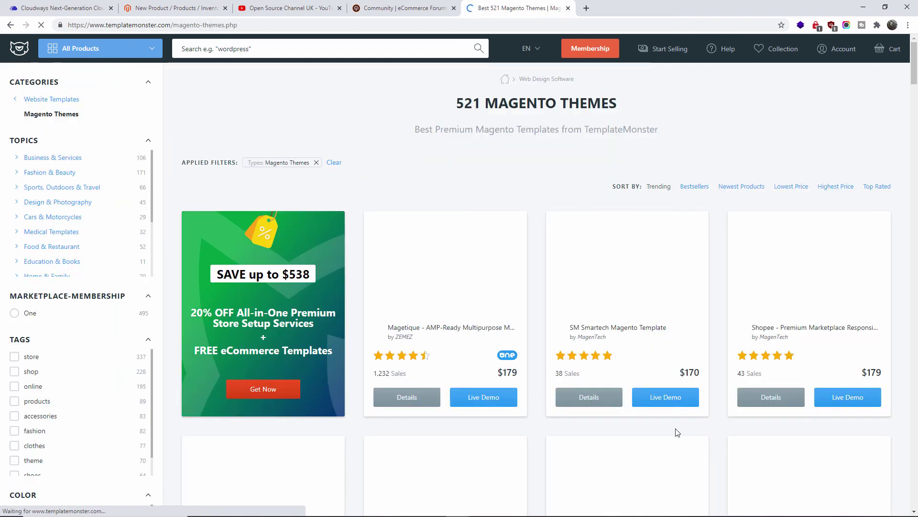
pyautogui.scroll(-4, 739, 359)
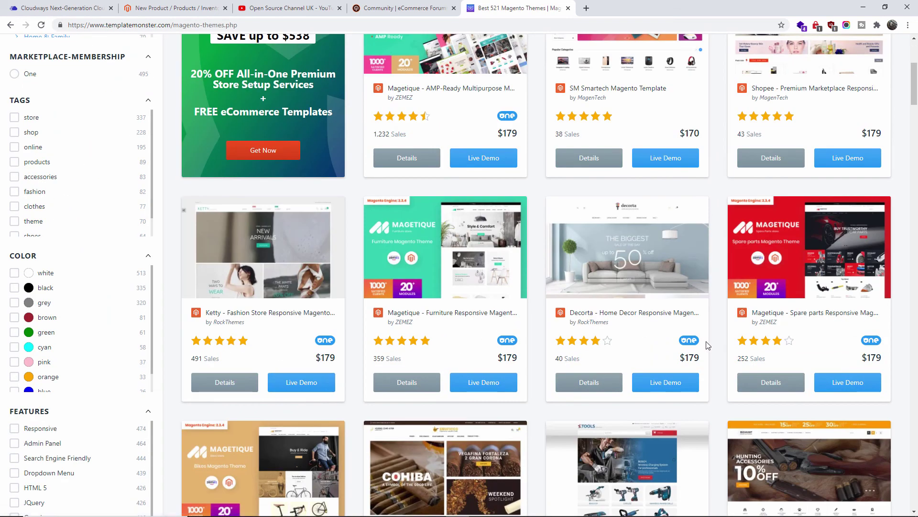
pyautogui.scroll(-1, 707, 346)
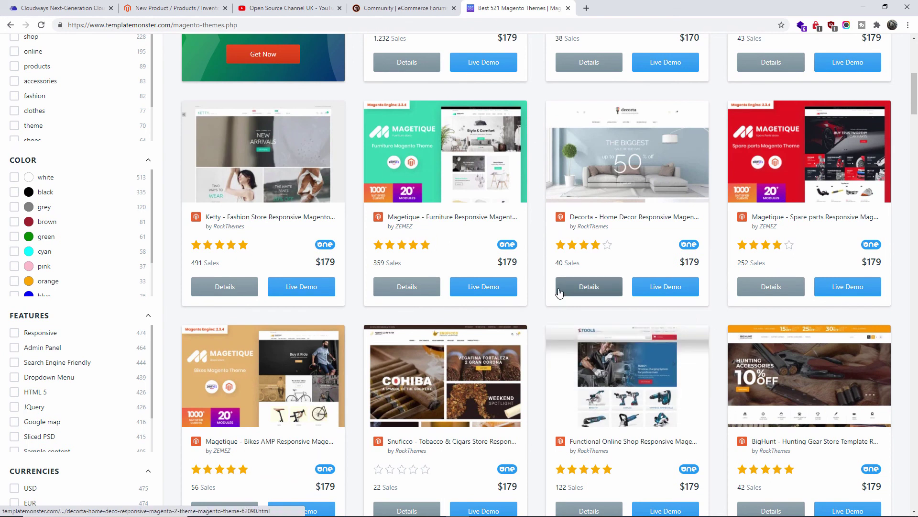
pyautogui.click(612, 196)
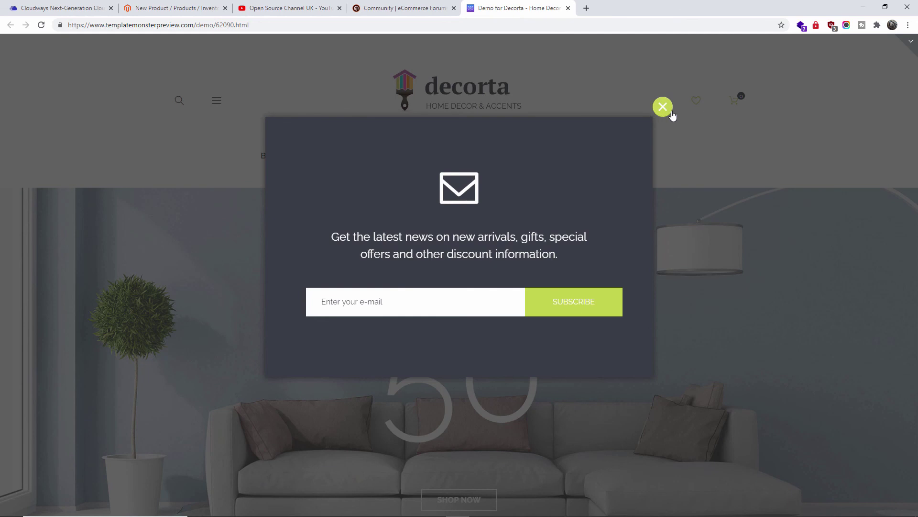
# Close the Decorta newsletter popup, toggle the preview options panel, then go to the Open Source Channel UK YouTube channel.
pyautogui.click(666, 108)
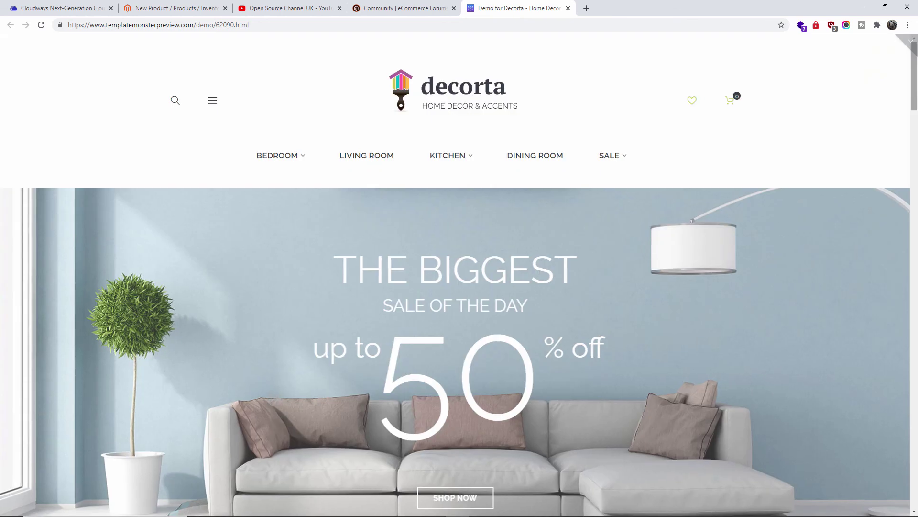
pyautogui.scroll(-2, 913, 83)
pyautogui.scroll(1, 913, 81)
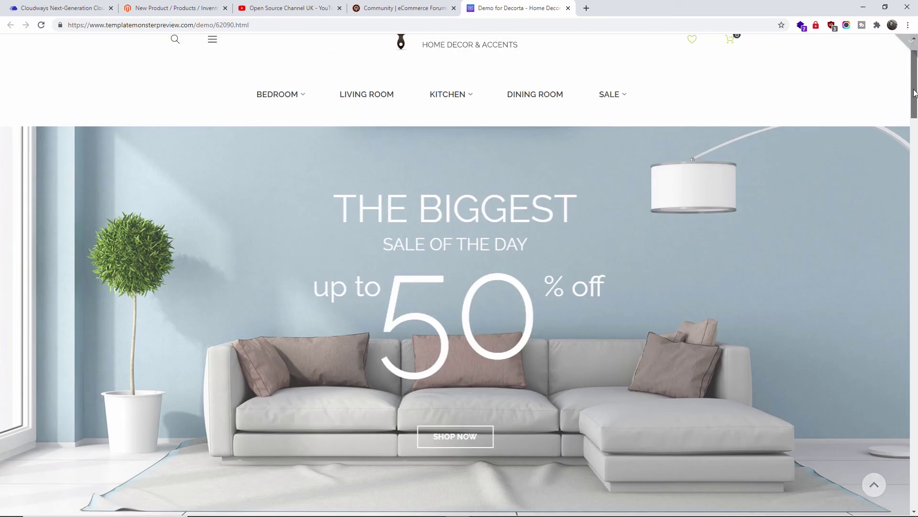
pyautogui.scroll(1, 914, 76)
pyautogui.moveTo(916, 76); pyautogui.dragTo(915, 387)
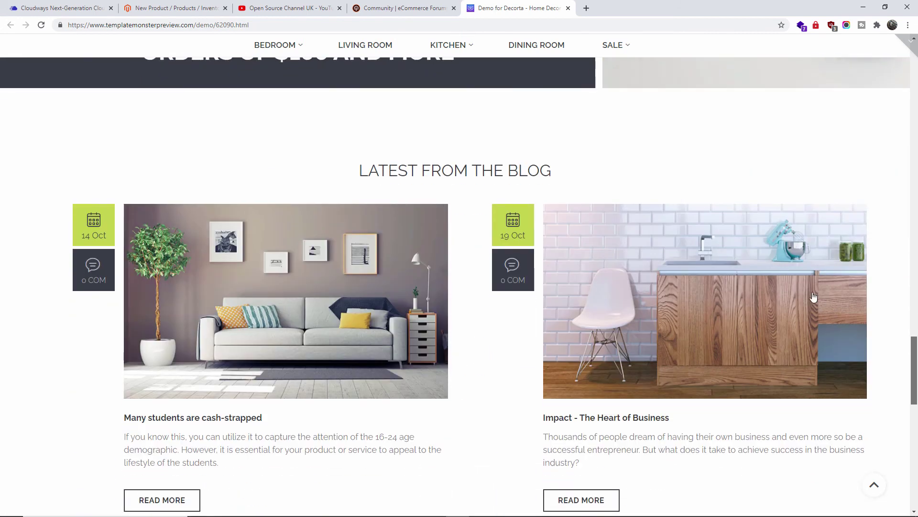
pyautogui.click(401, 7)
pyautogui.click(518, 8)
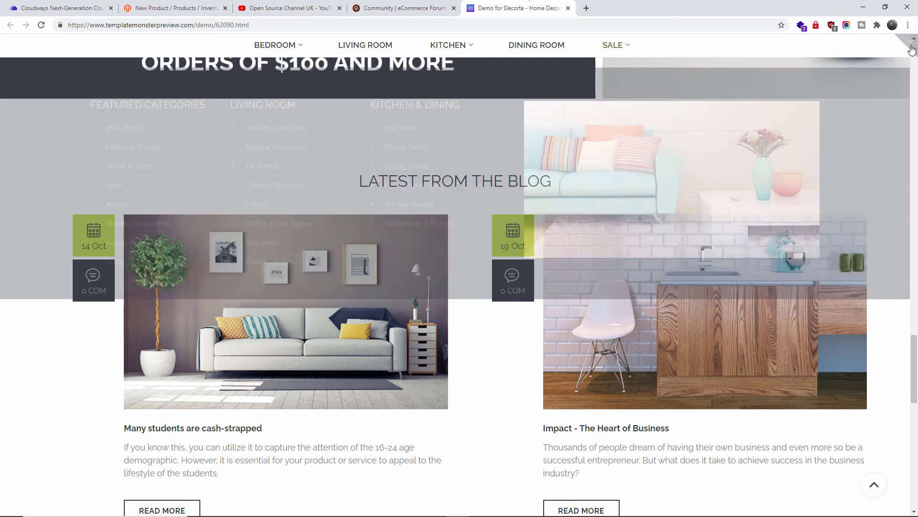
pyautogui.click(910, 47)
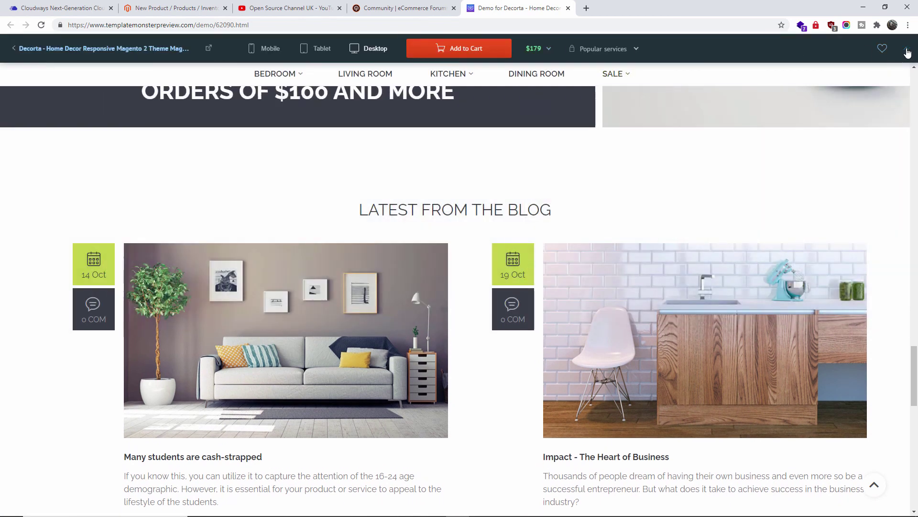
pyautogui.click(905, 48)
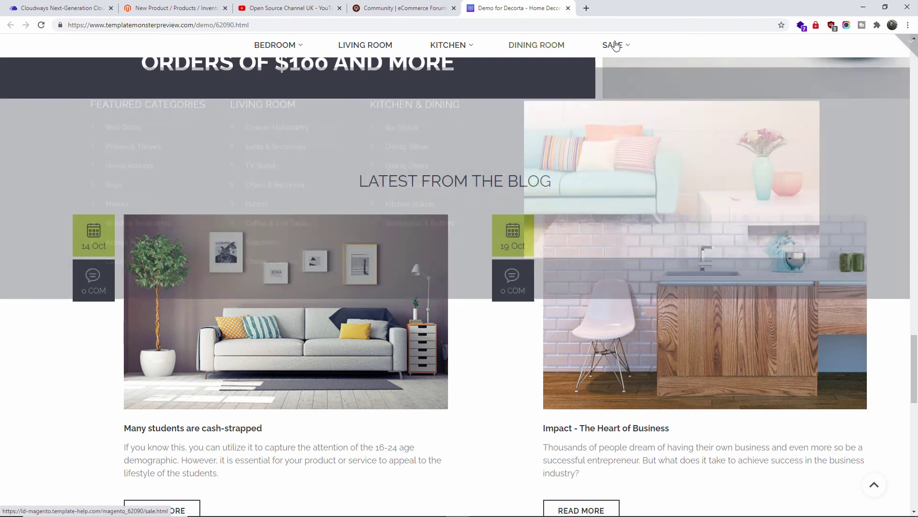
pyautogui.moveTo(614, 74)
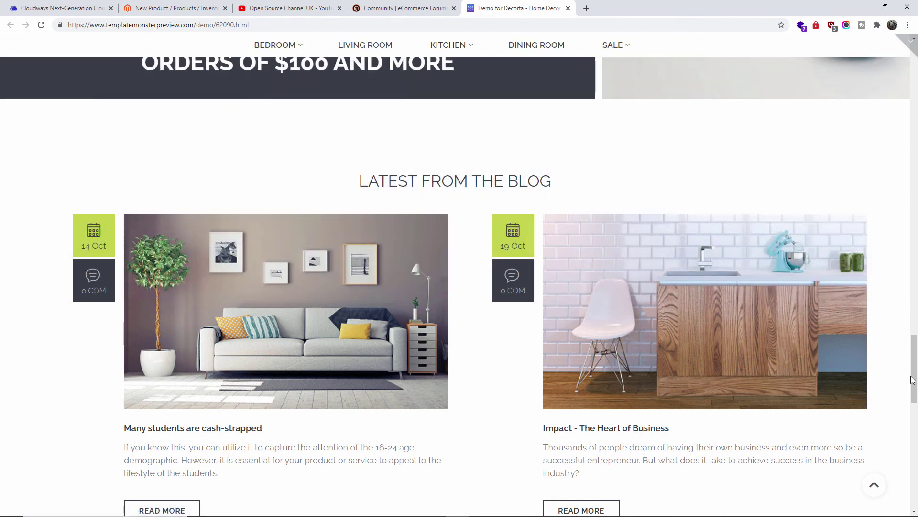
pyautogui.moveTo(915, 385); pyautogui.dragTo(904, 468)
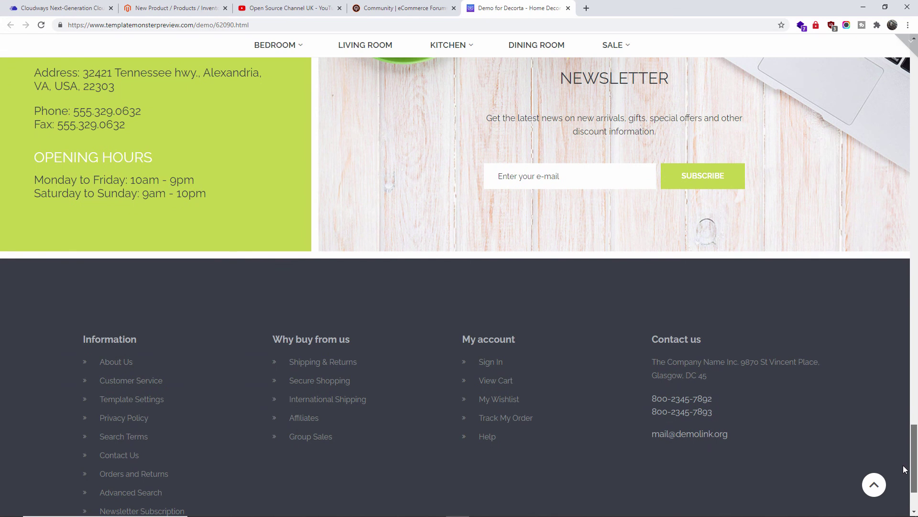
pyautogui.moveTo(903, 468); pyautogui.dragTo(906, 478)
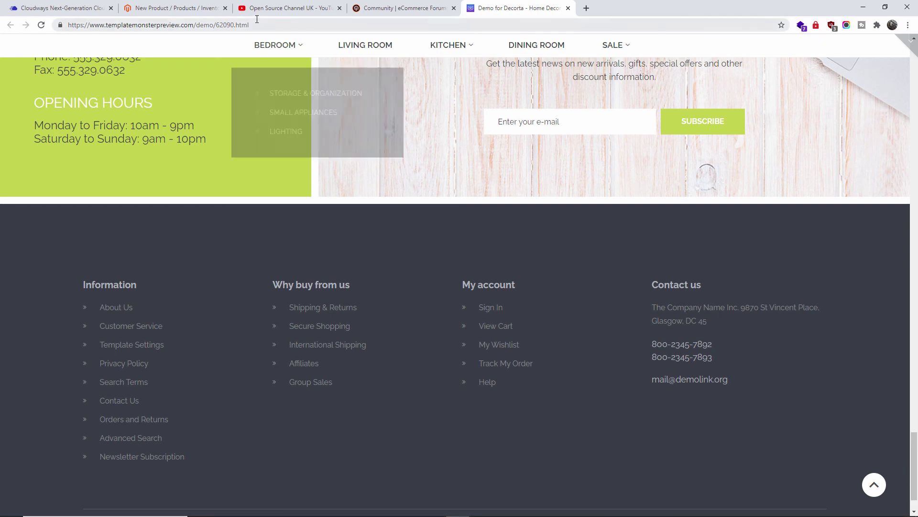
pyautogui.click(269, 8)
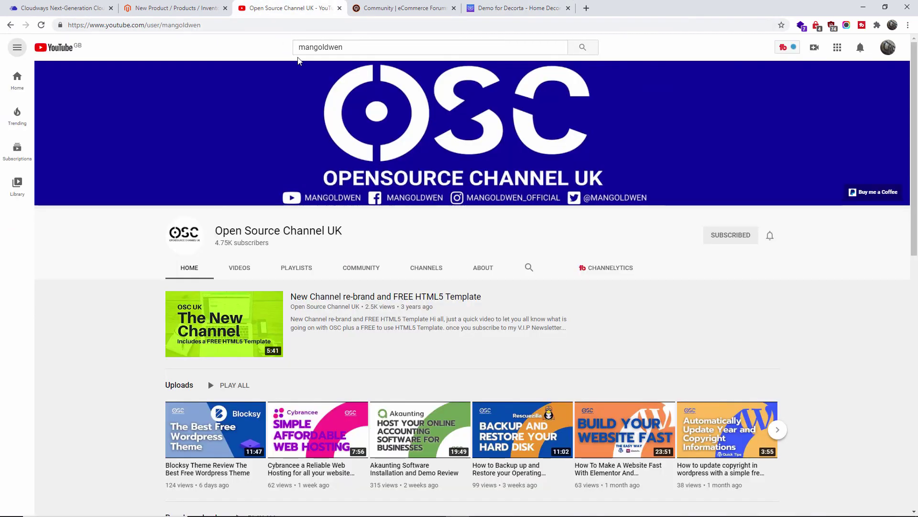